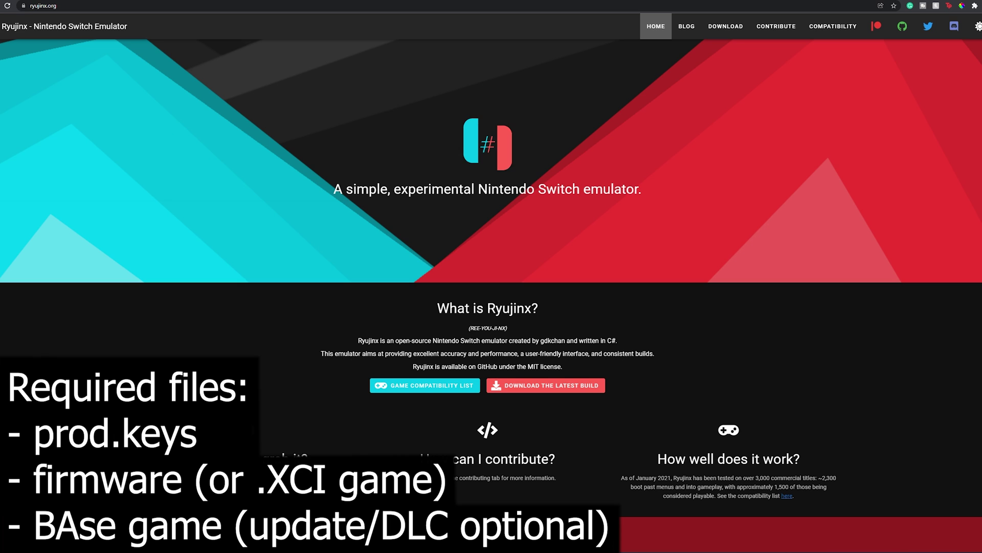
- Examine the Switch folder and its ROMS subfolder for the keys file, firmware archive, base game and update, then close the folder window
double_click(545, 308)
click(544, 308)
key(alt+Tab)
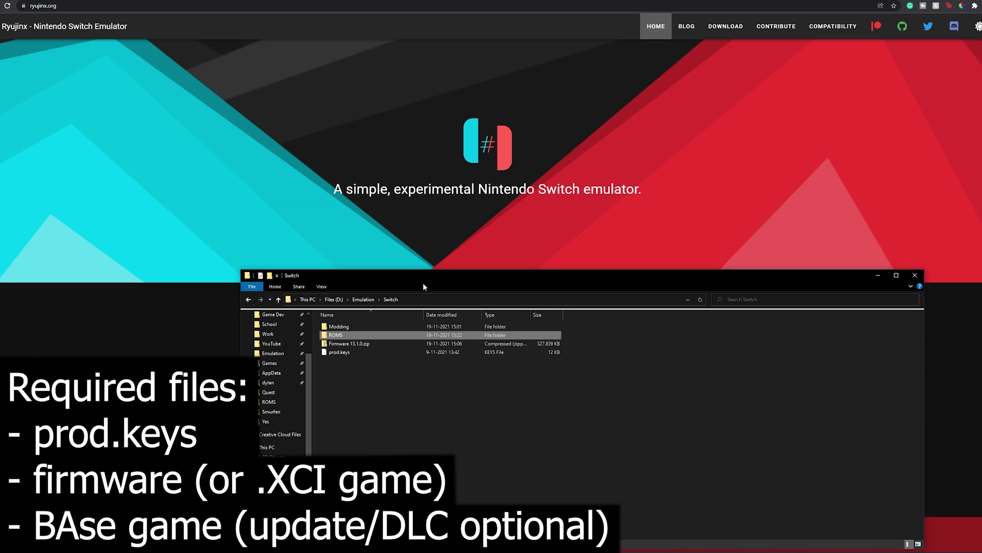
drag(423, 283, 402, 197)
click(227, 172)
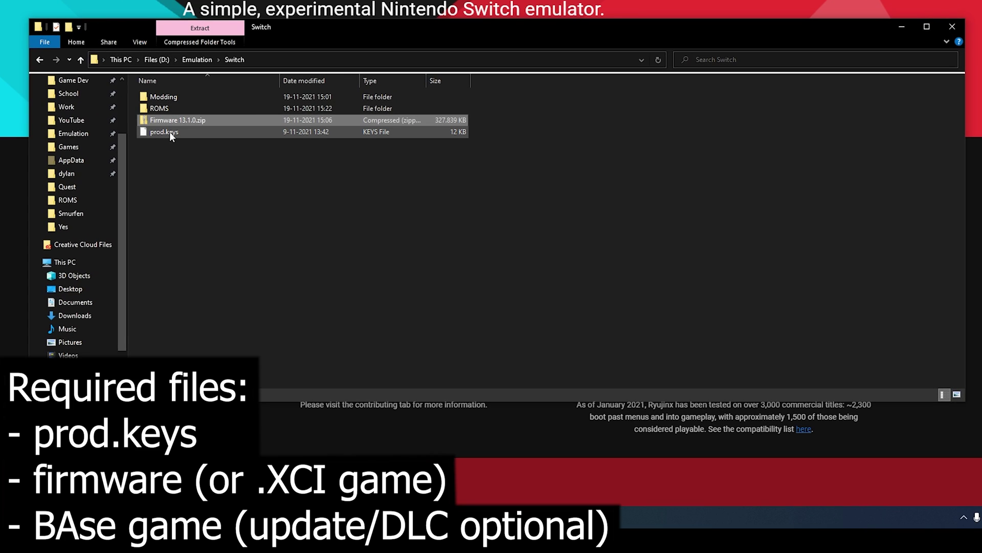
click(174, 132)
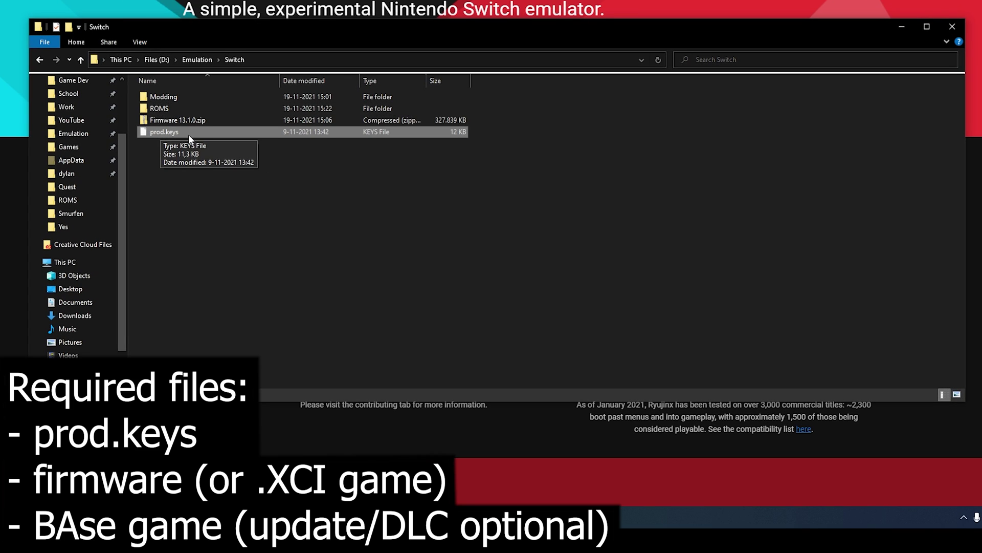
ctrl+click(199, 125)
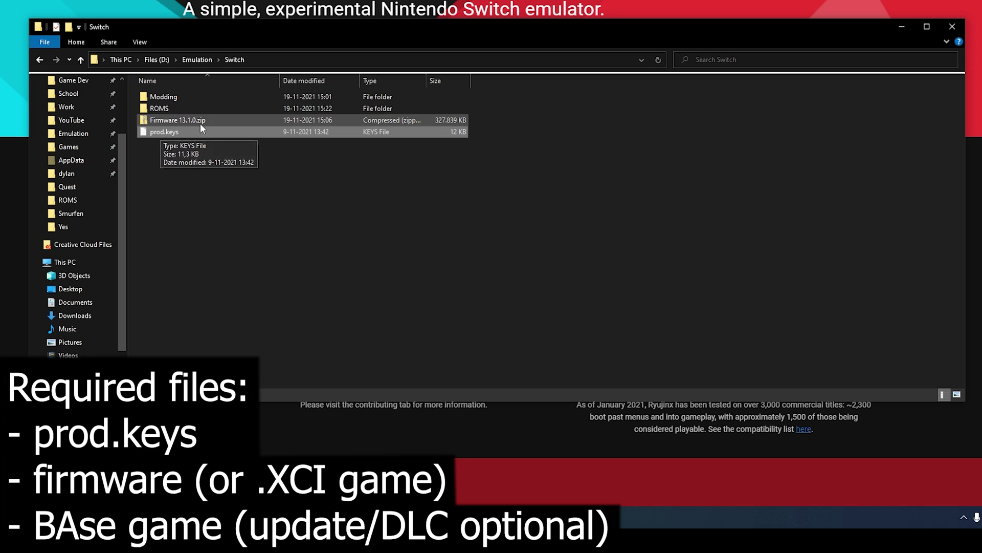
double_click(176, 109)
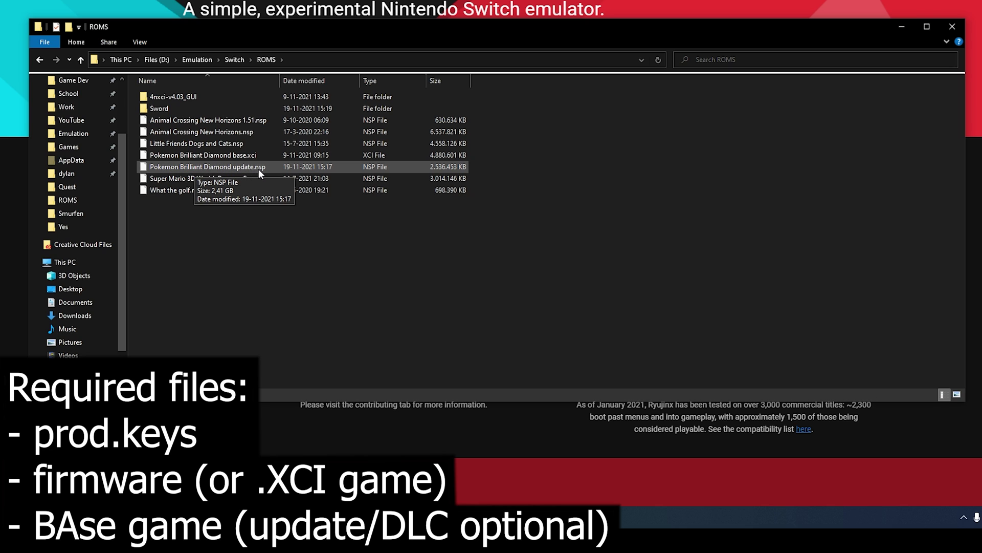
click(234, 60)
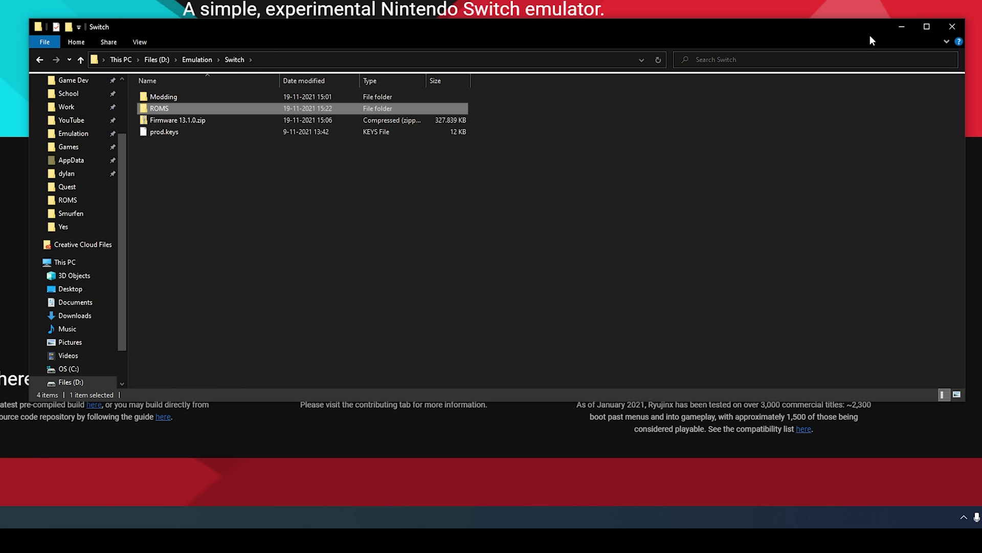
click(960, 30)
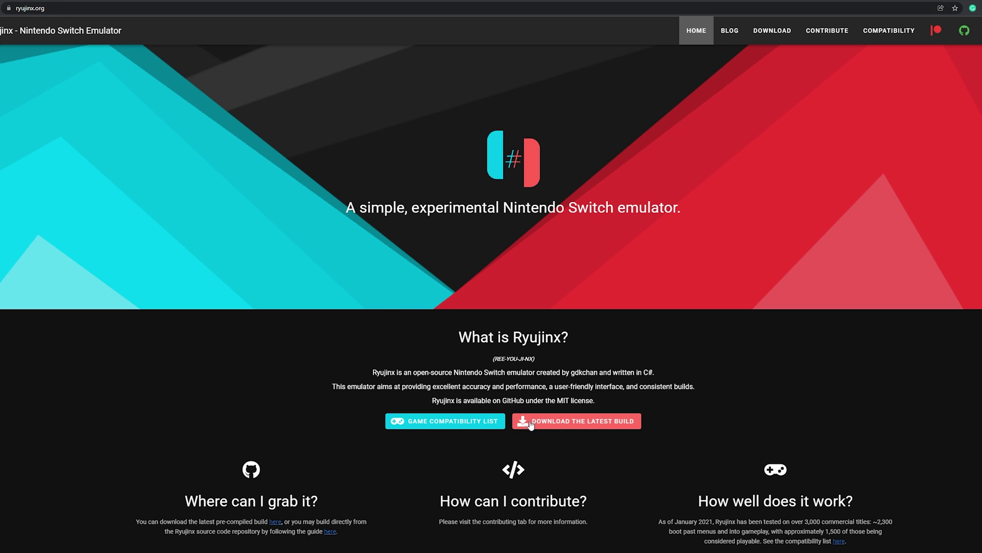
- Open the Ryujinx download page and review the LDN2 post about LAN mode interconnectivity and its build updates
click(573, 425)
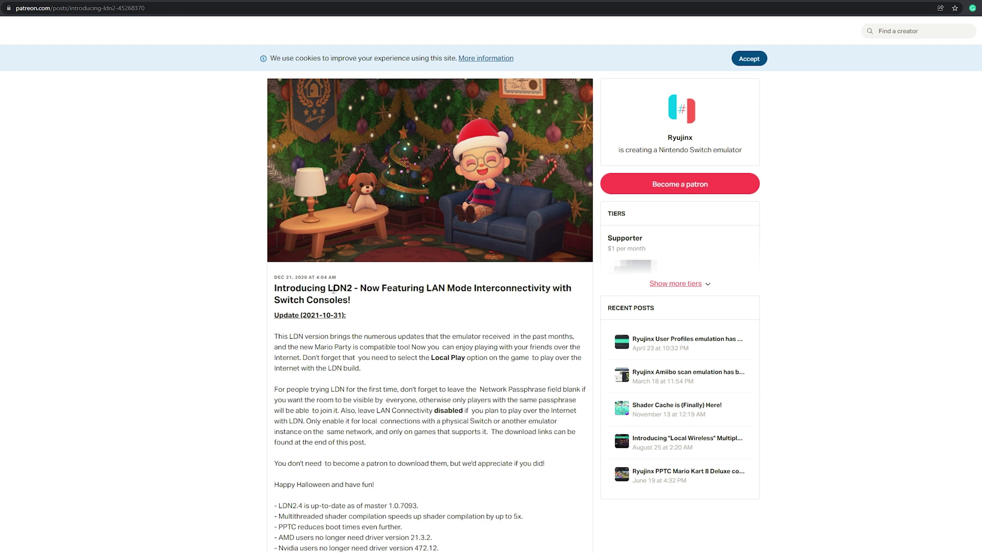
drag(328, 288, 353, 289)
click(394, 302)
mouse_move(428, 287)
mouse_down()
mouse_move(471, 290)
mouse_move(424, 289)
mouse_up()
click(472, 291)
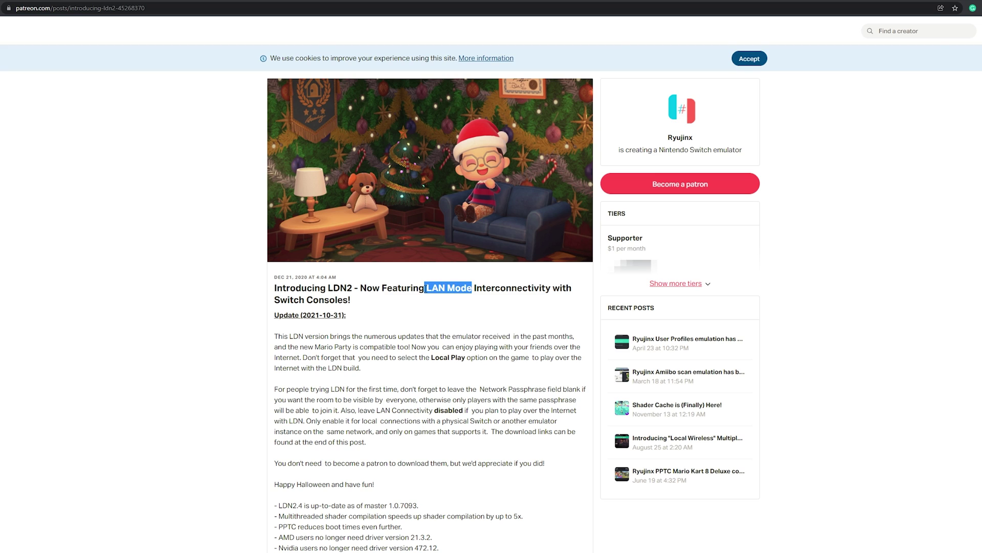
key(ctrl+shift+Left)
key(ctrl+shift+Left)
click(476, 290)
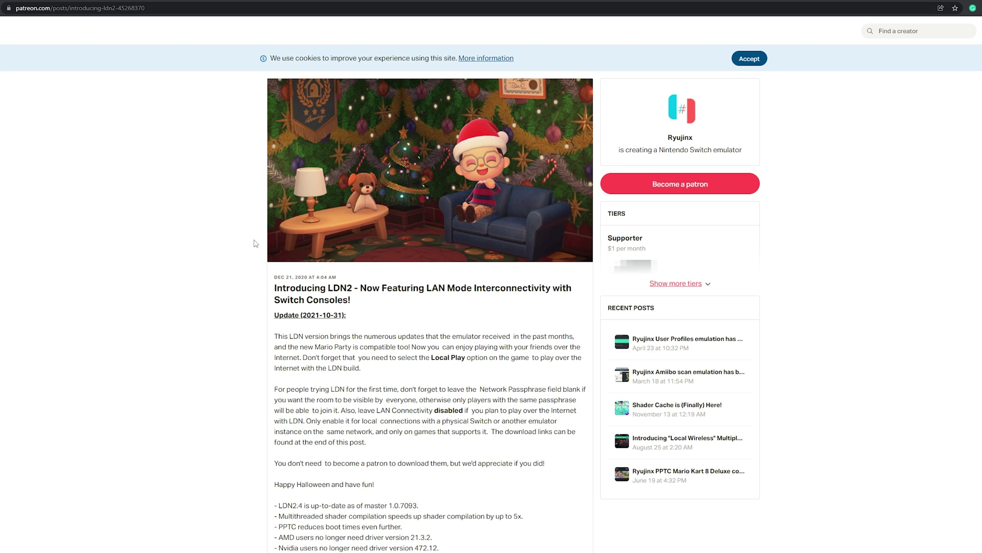
drag(327, 288, 359, 289)
scroll(369, 307, down, 8)
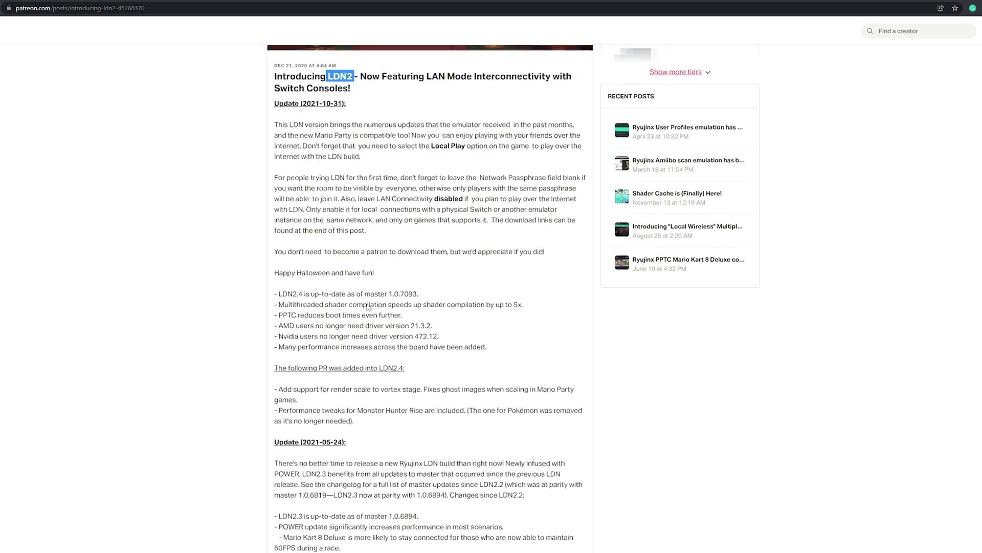
scroll(368, 307, down, 20)
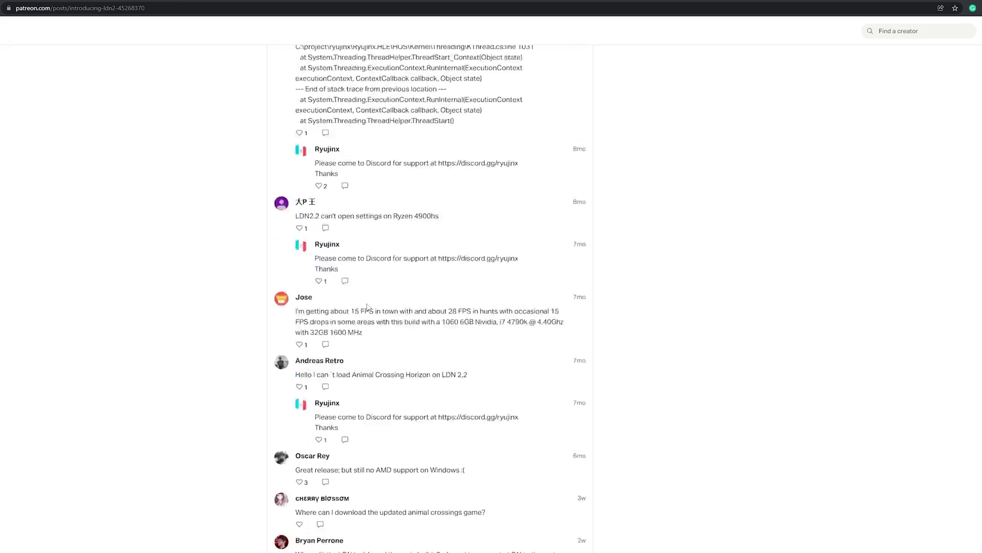
scroll(367, 307, up, 7)
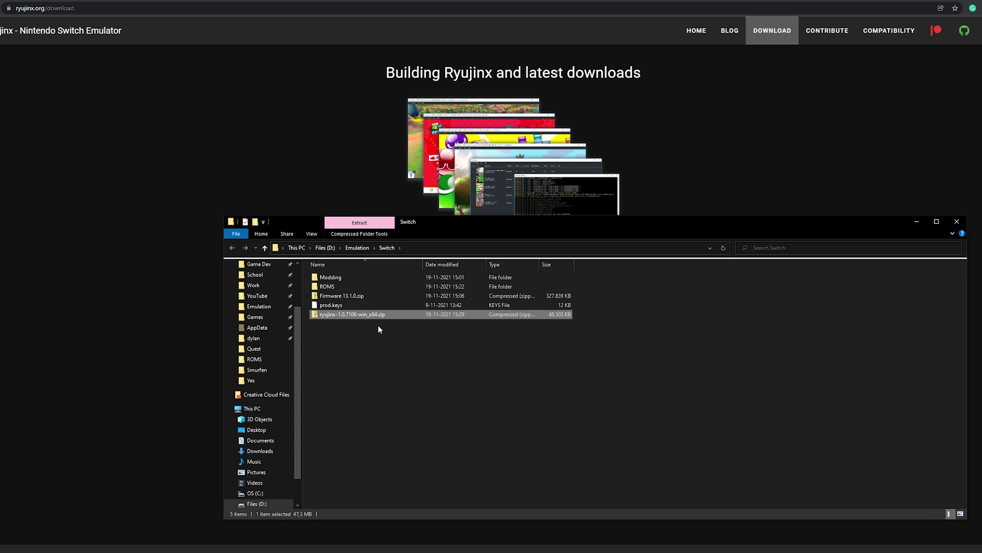
- Extract ryujinx-1.0.7106-win_x64.zip into its own folder inside the Switch folder
right_click(335, 305)
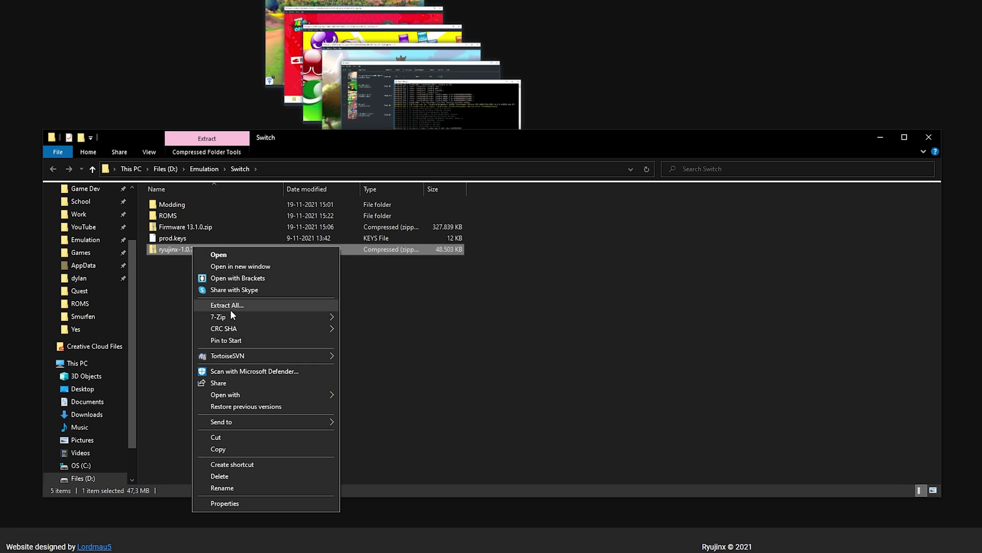
click(366, 355)
click(492, 330)
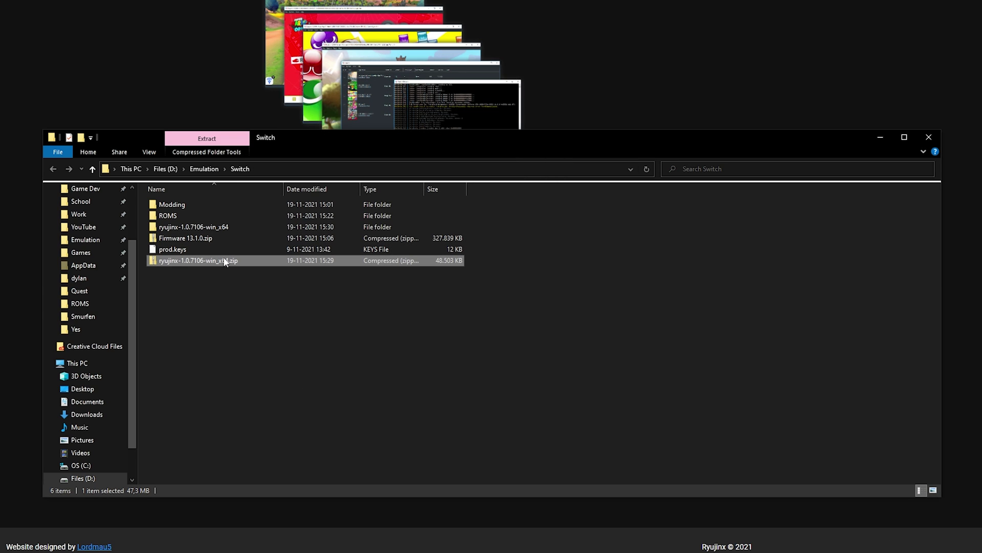
- Launch Ryujinx.exe from the extracted publish folder, allow it to run despite SmartScreen, and dismiss the missing-keys error
double_click(181, 227)
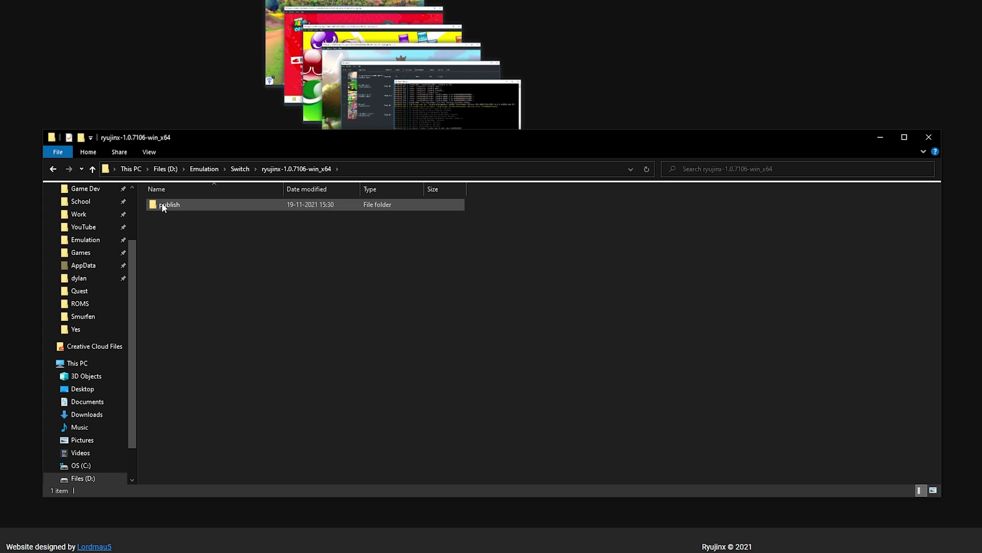
double_click(180, 204)
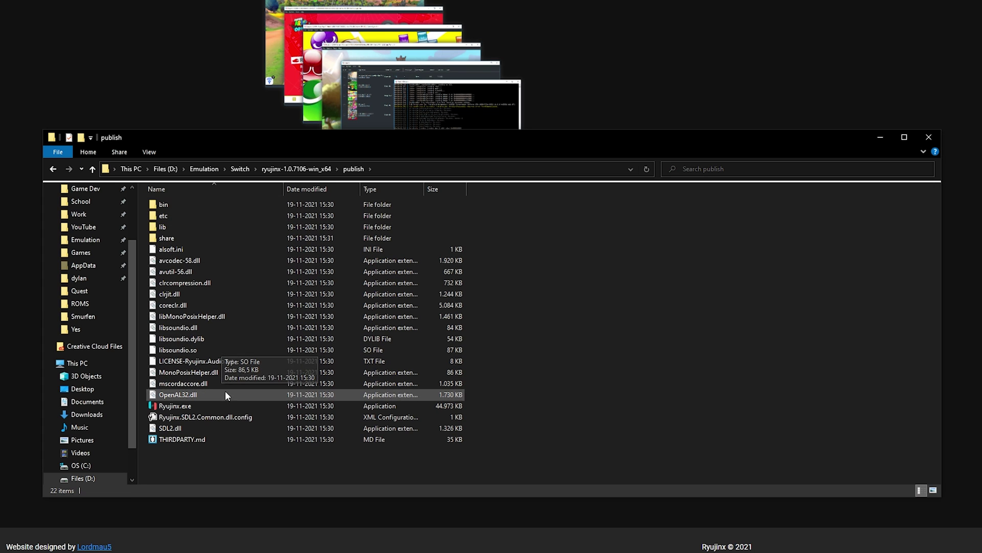
double_click(177, 406)
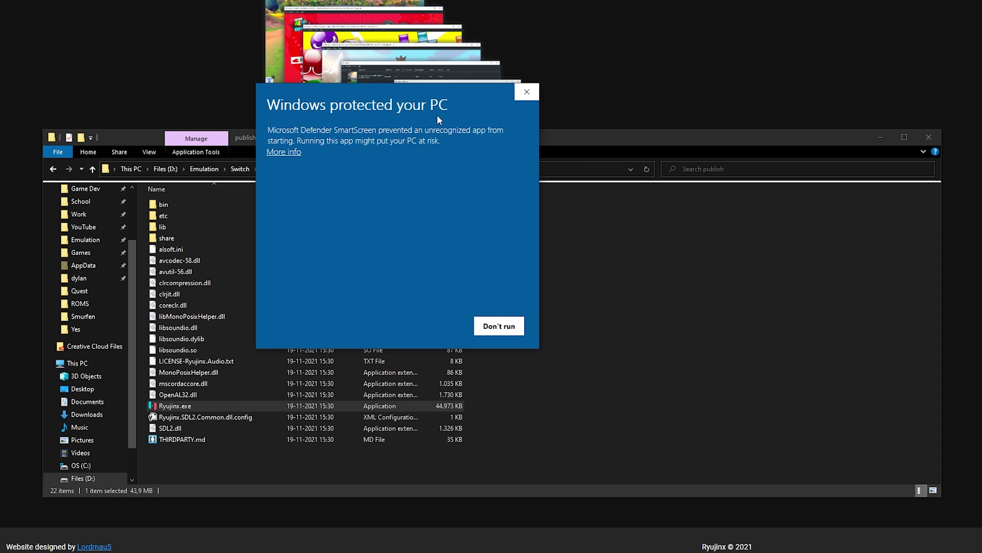
click(293, 153)
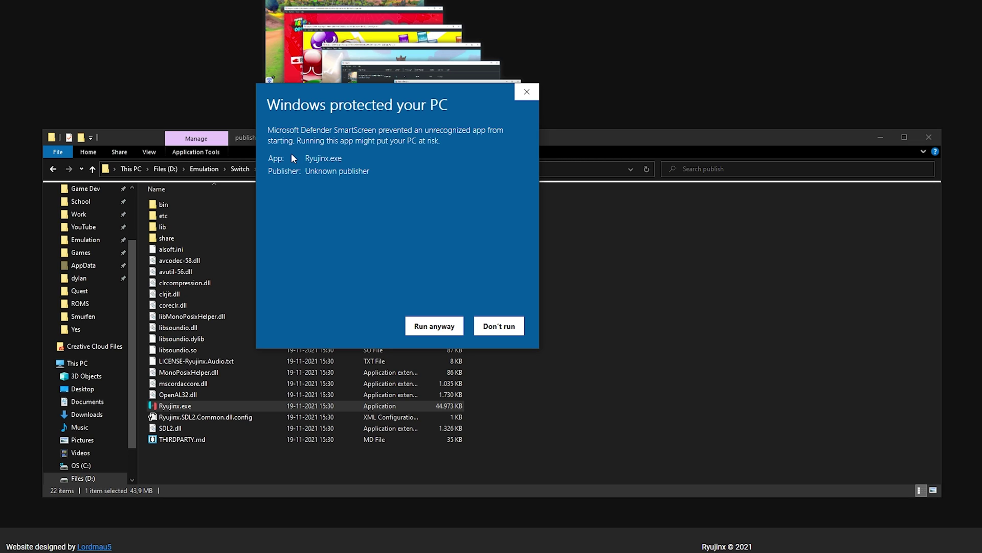
click(434, 326)
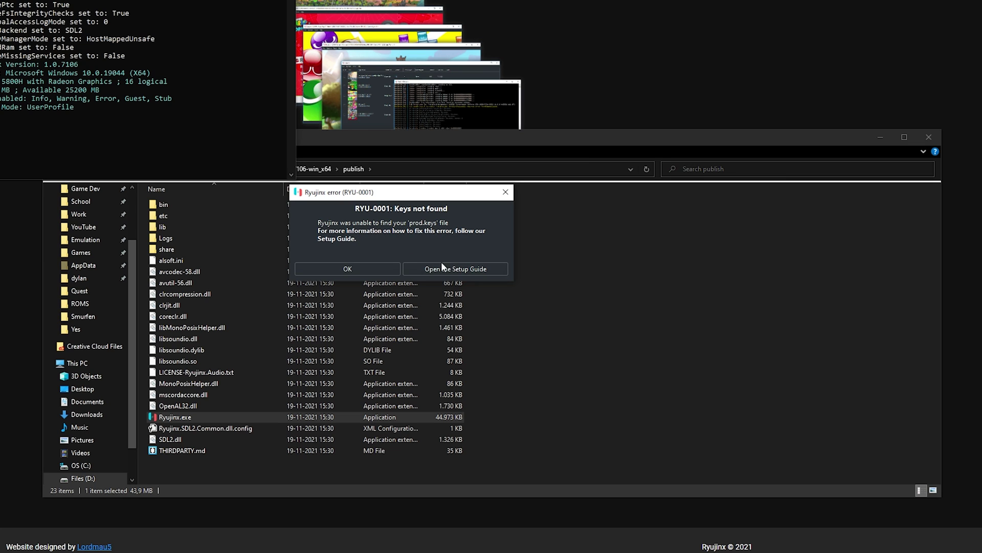
click(371, 271)
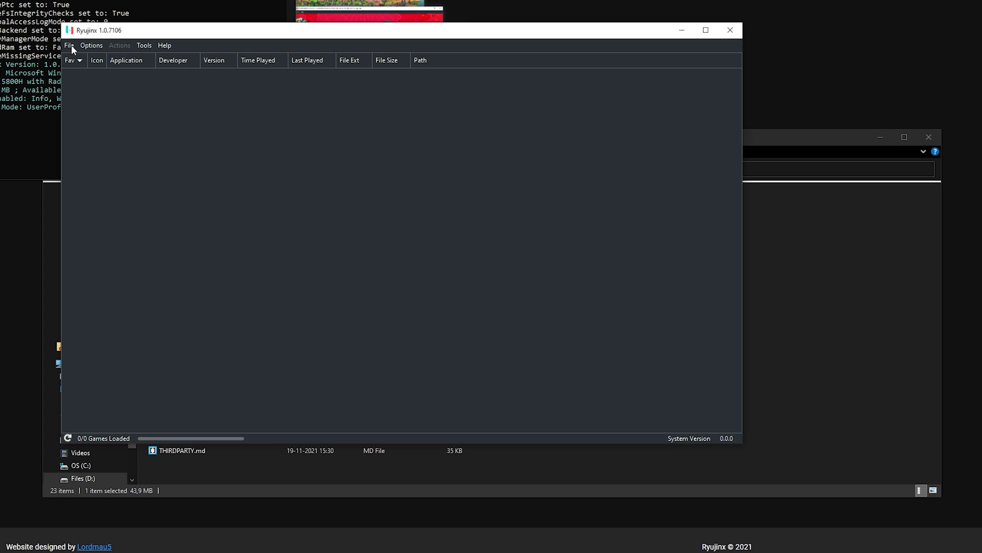
- Open the Ryujinx data folder from the emulator and enter its system subfolder
click(69, 45)
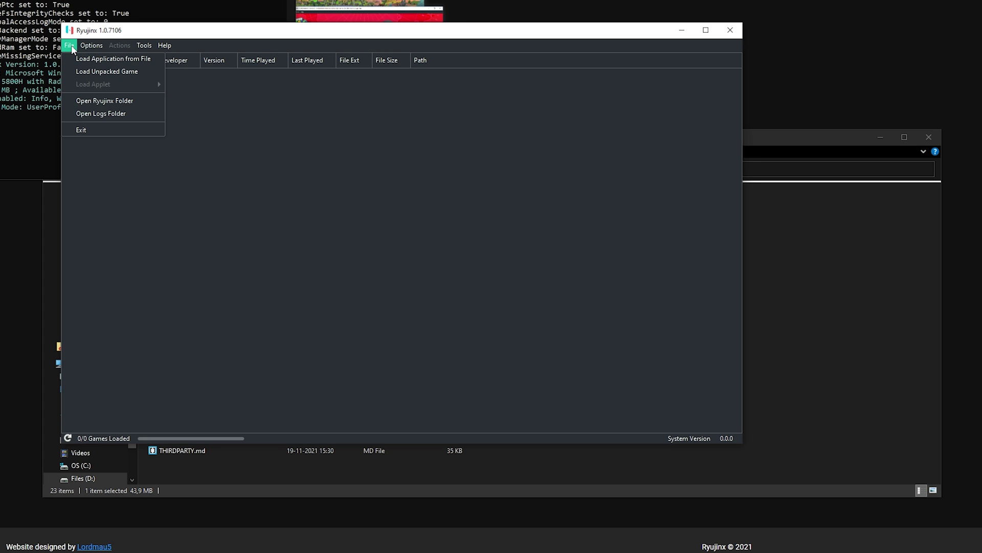
click(88, 100)
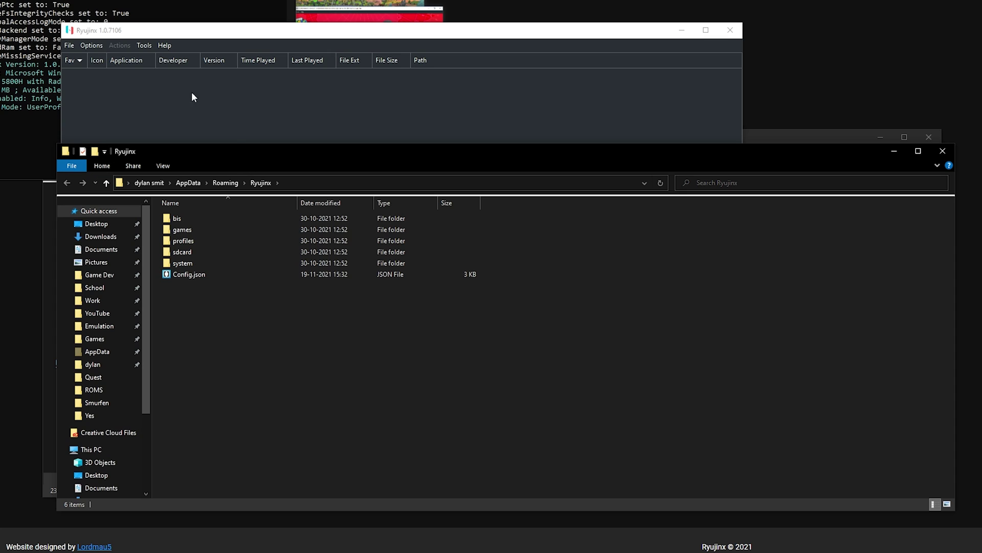
drag(215, 148, 139, 51)
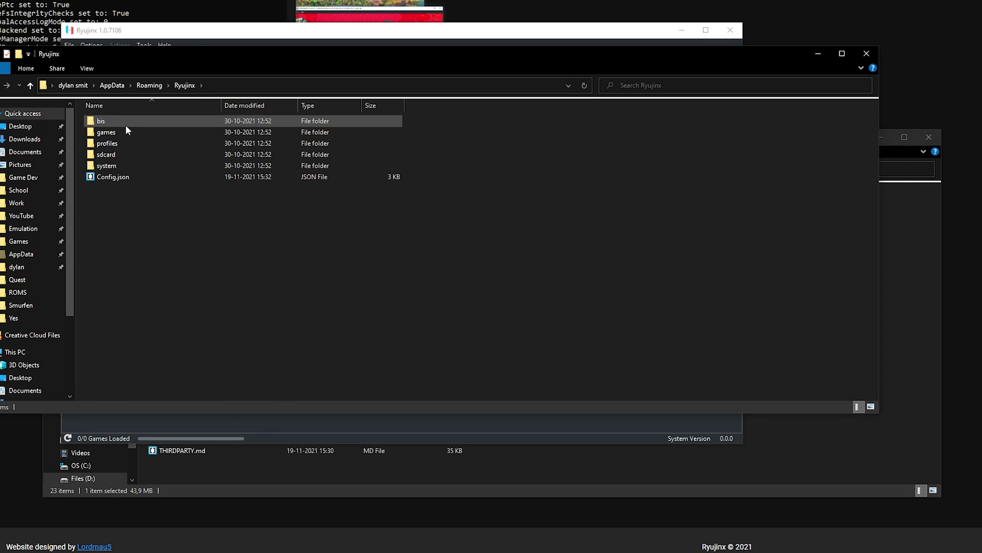
double_click(119, 168)
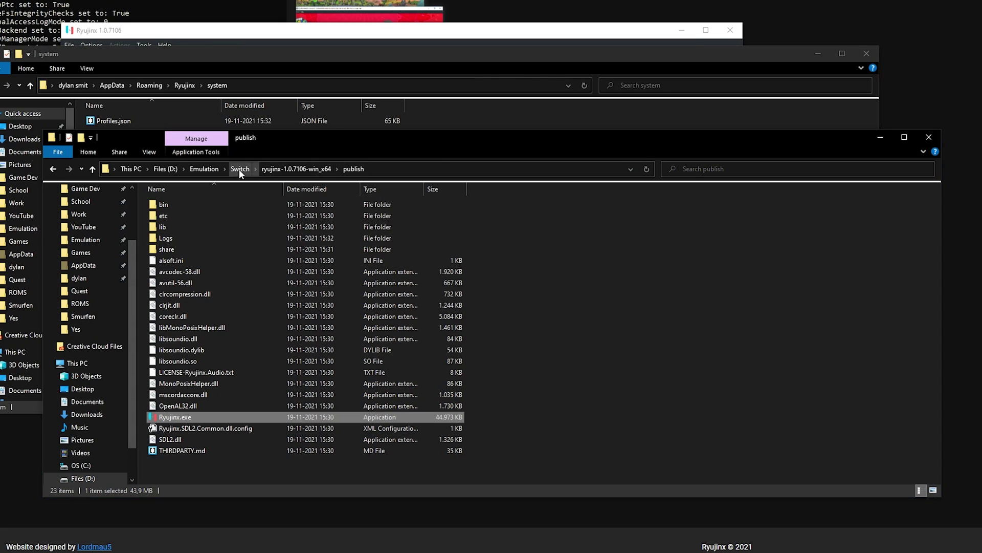
- Copy prod.keys from the Switch folder into the Ryujinx system folder
click(240, 172)
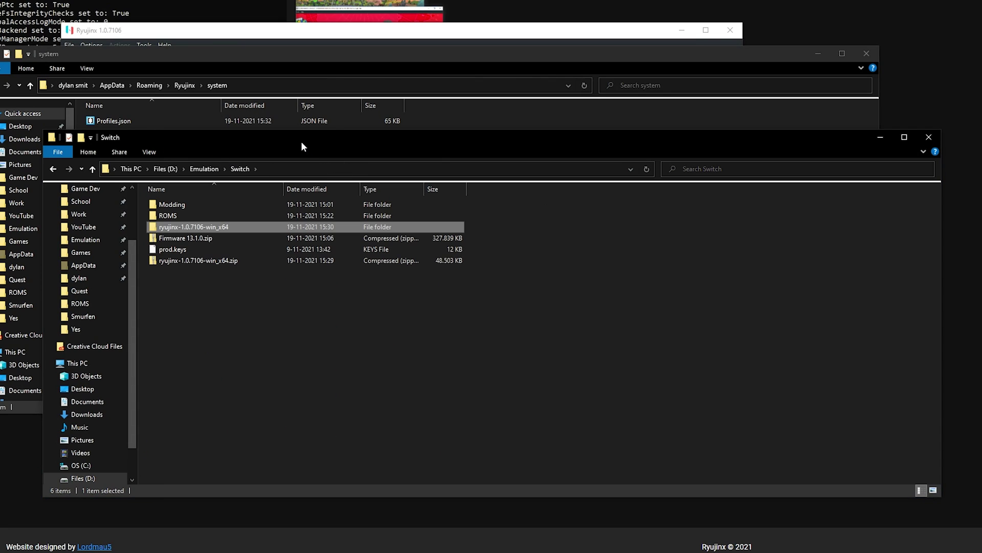
drag(301, 142, 274, 225)
click(148, 339)
drag(148, 339, 241, 154)
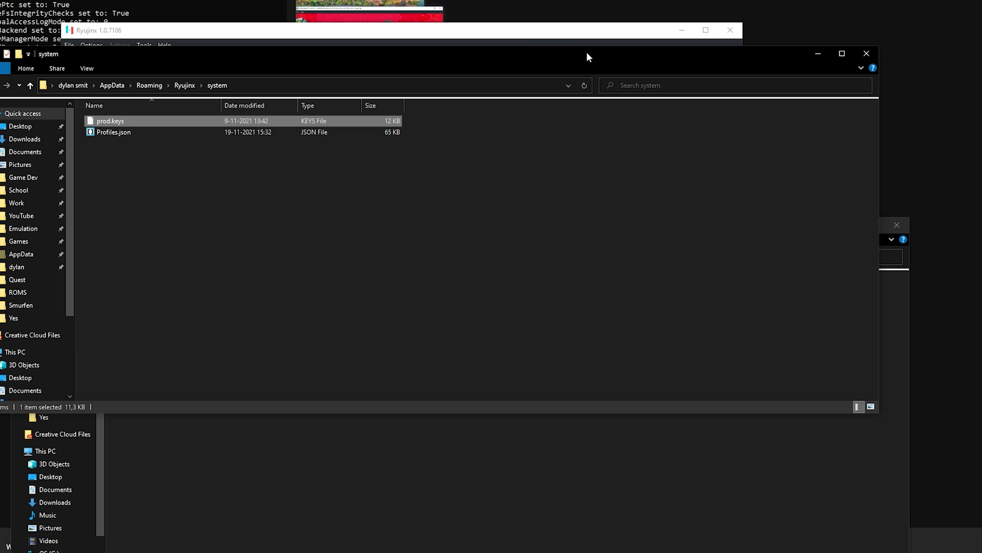
- Install firmware 13.1.0 in Ryujinx from Firmware 13.1.0.zip in the Switch folder and confirm the installation
click(517, 37)
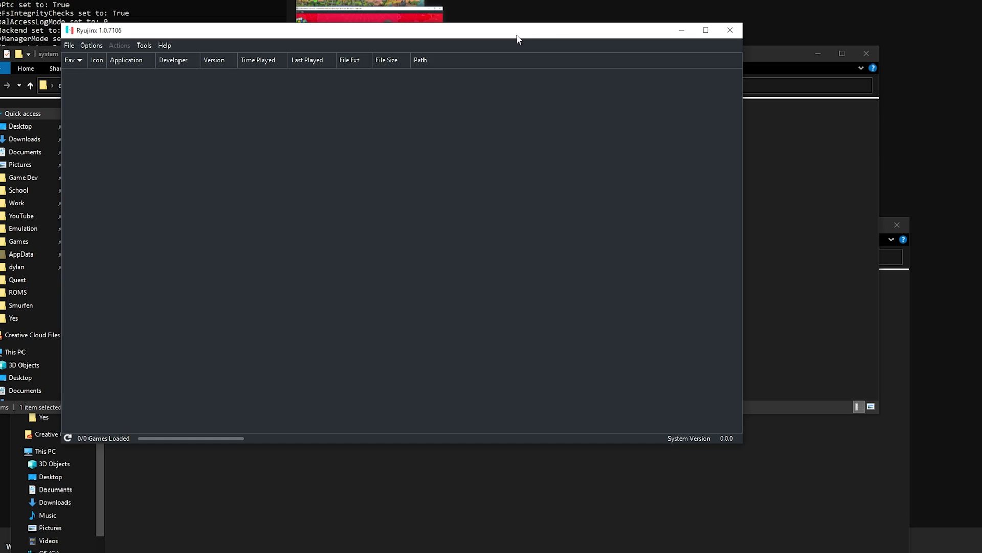
click(145, 47)
mouse_move(155, 61)
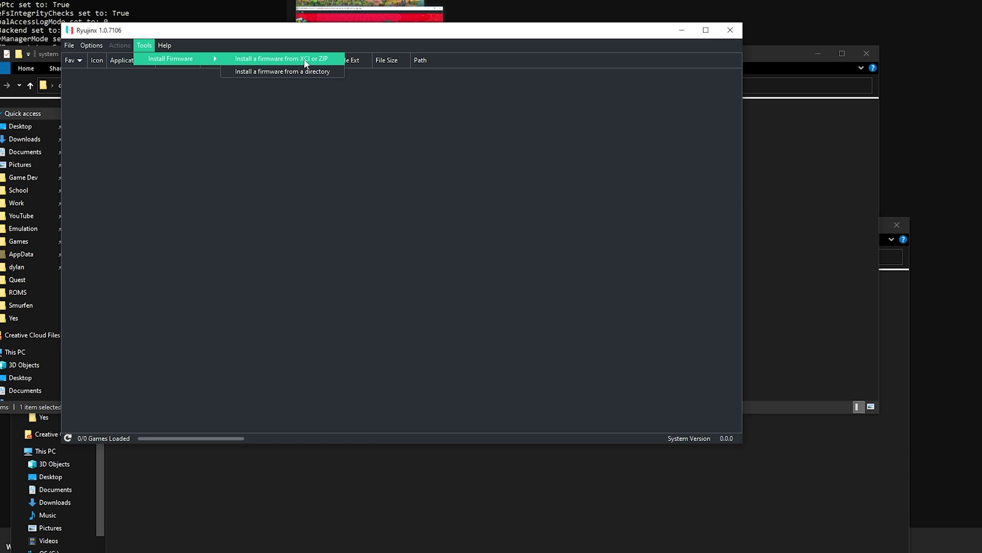
click(317, 63)
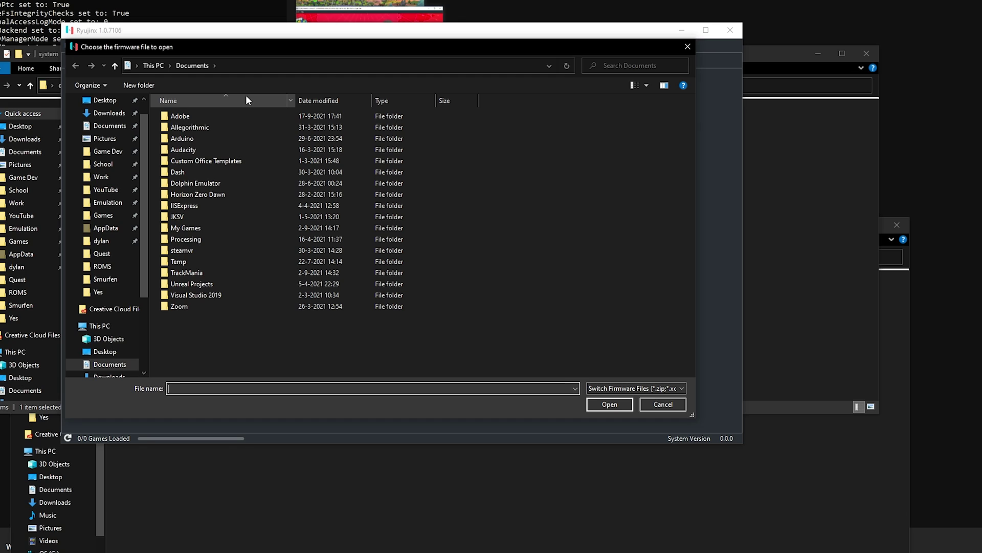
click(111, 258)
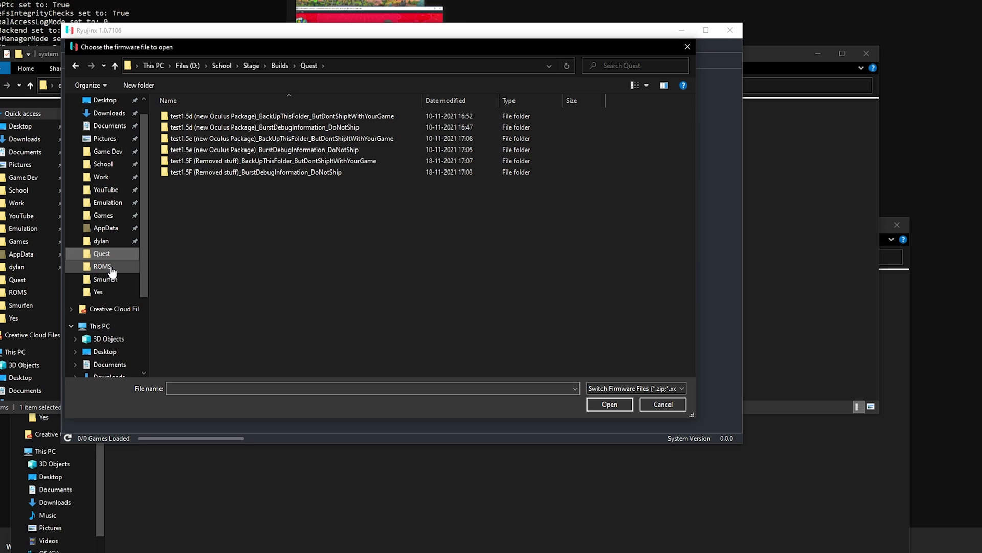
click(112, 265)
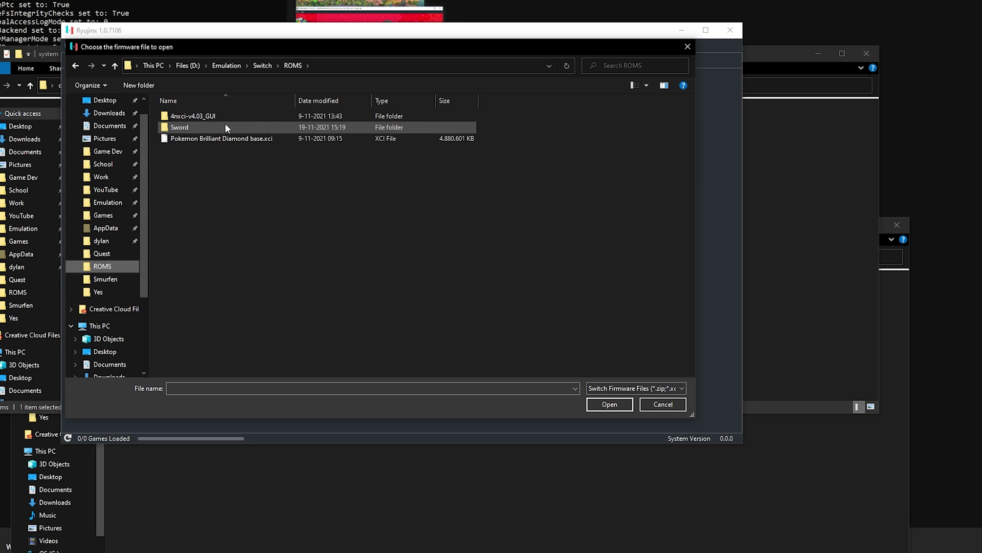
click(261, 65)
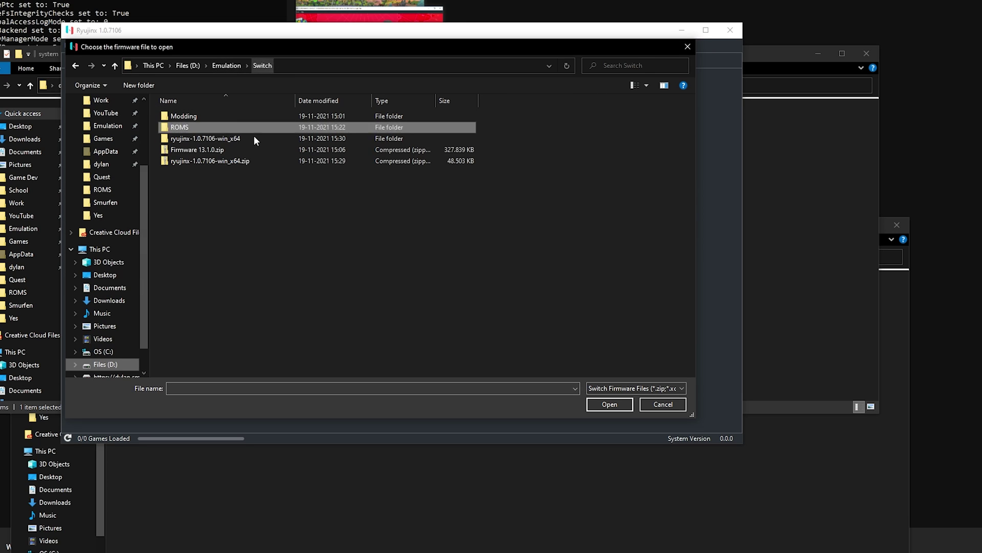
double_click(194, 151)
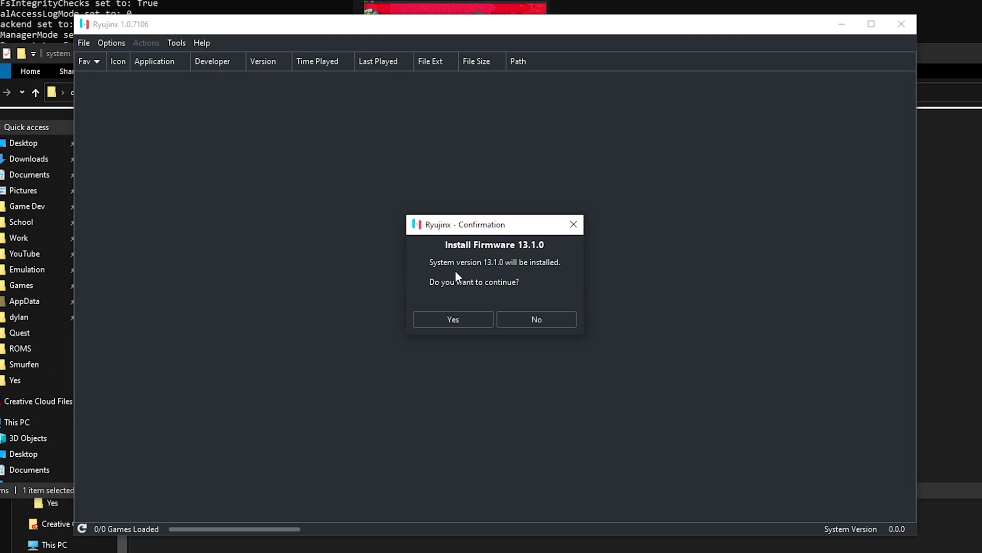
click(463, 315)
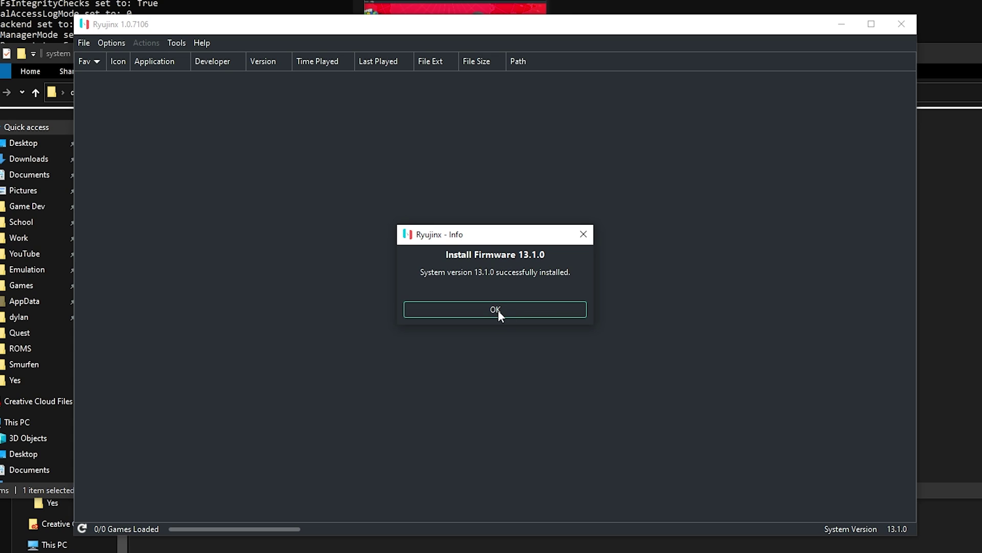
- Dismiss the firmware installation notice, then add D:\Emulation\Switch\ROMS to the game directories in the settings and apply the change
click(499, 309)
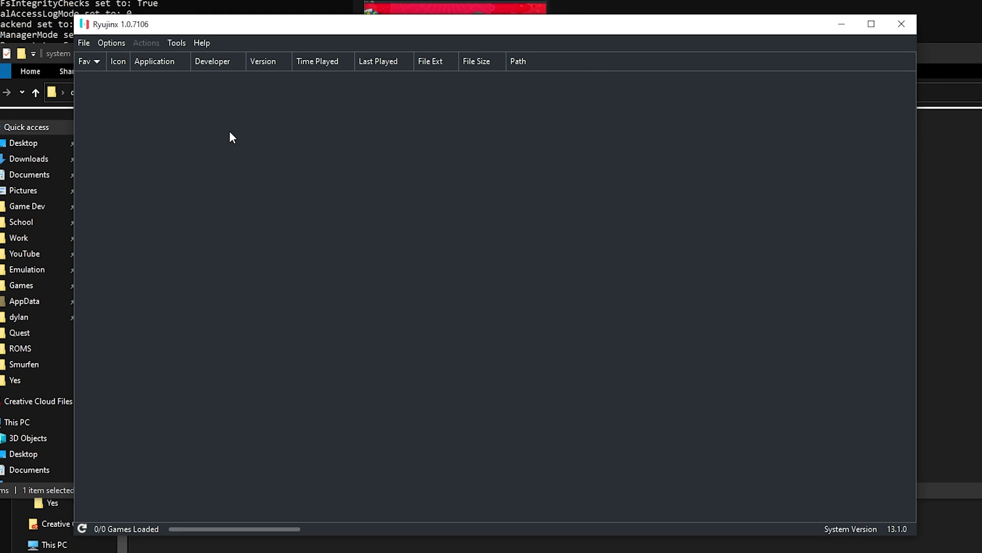
click(108, 45)
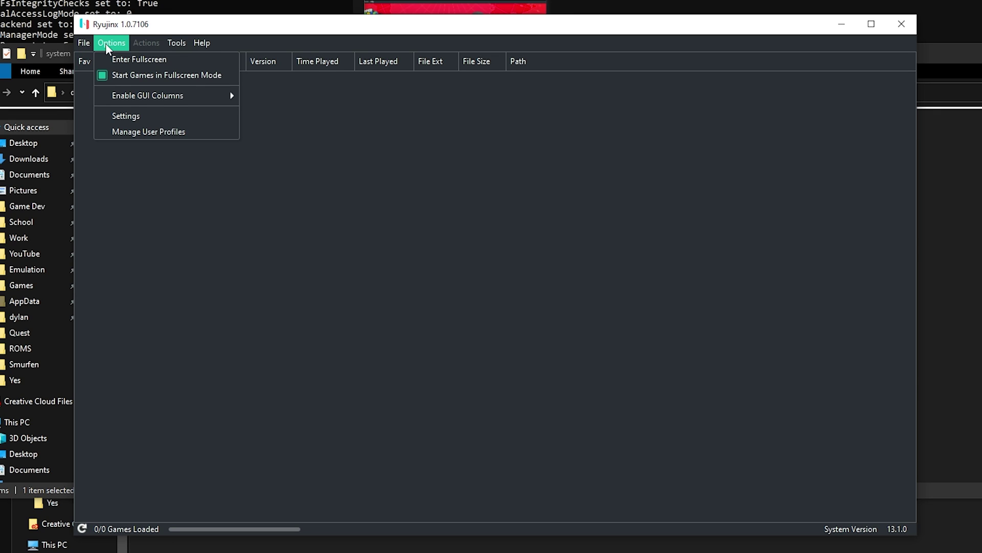
click(140, 116)
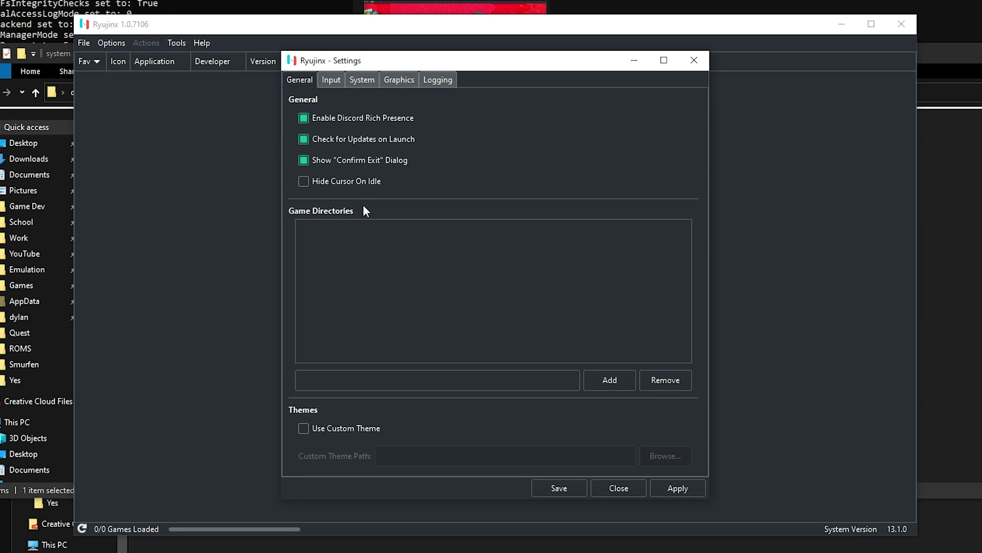
click(602, 386)
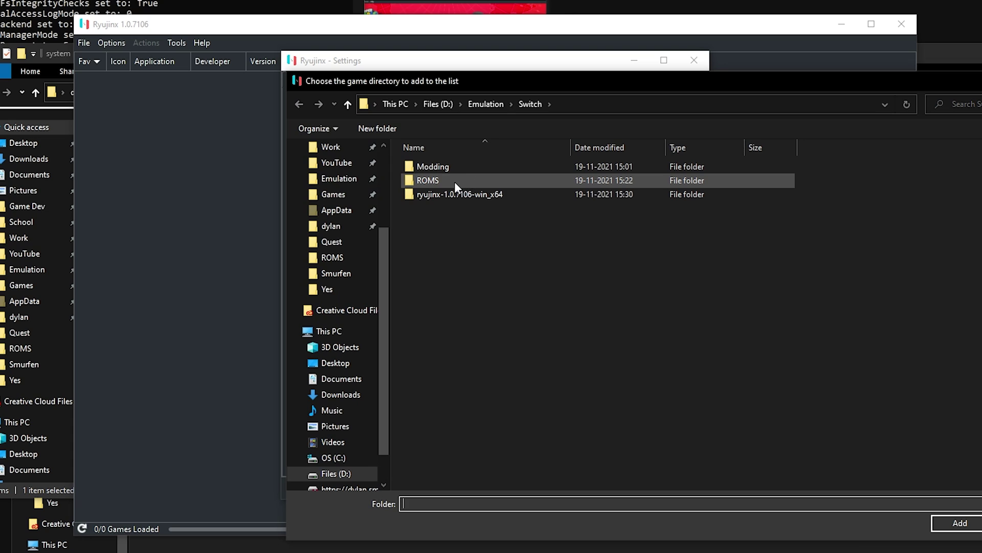
double_click(454, 181)
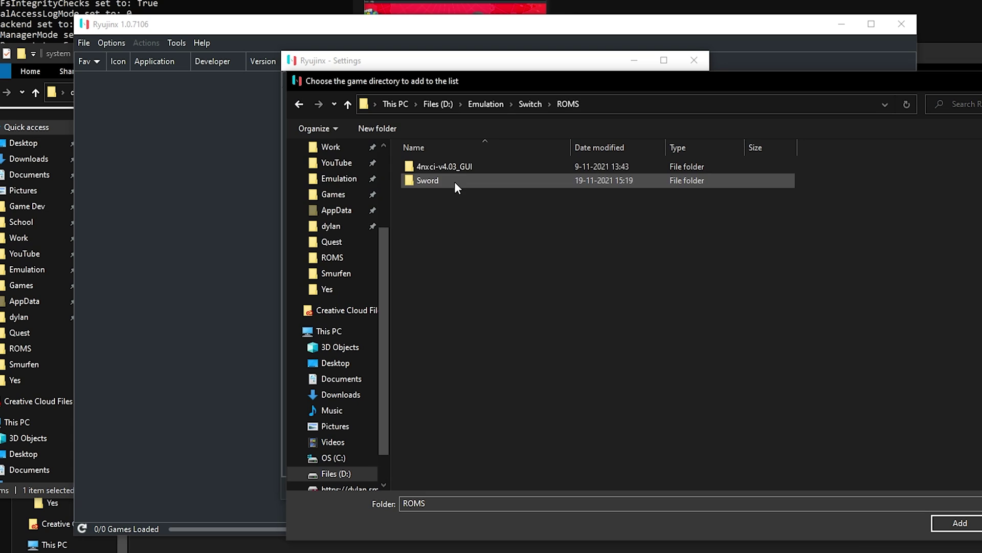
click(960, 523)
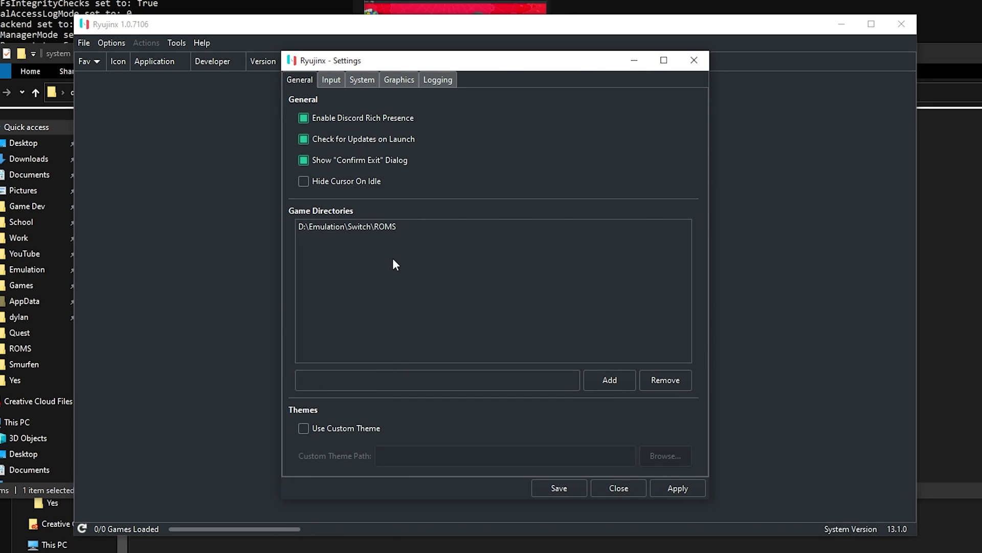
click(678, 488)
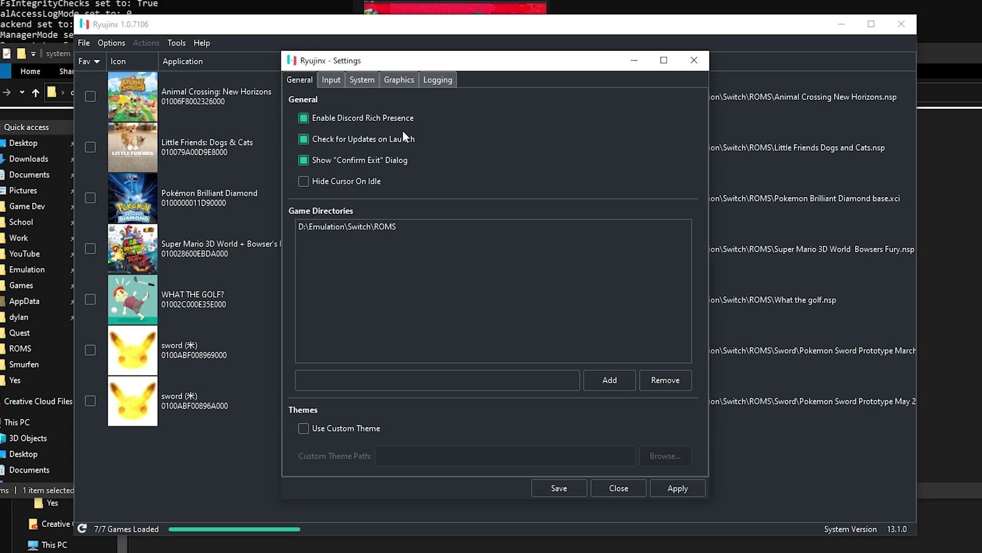
- Choose the Xbox 360 Controller as Player 1's input device and bind its A and B buttons to A and B
click(331, 80)
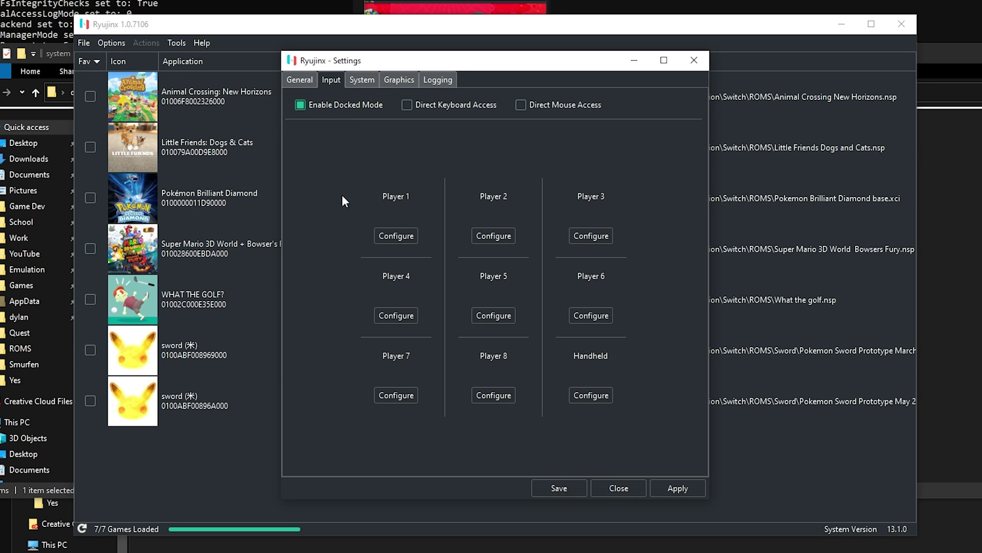
click(395, 235)
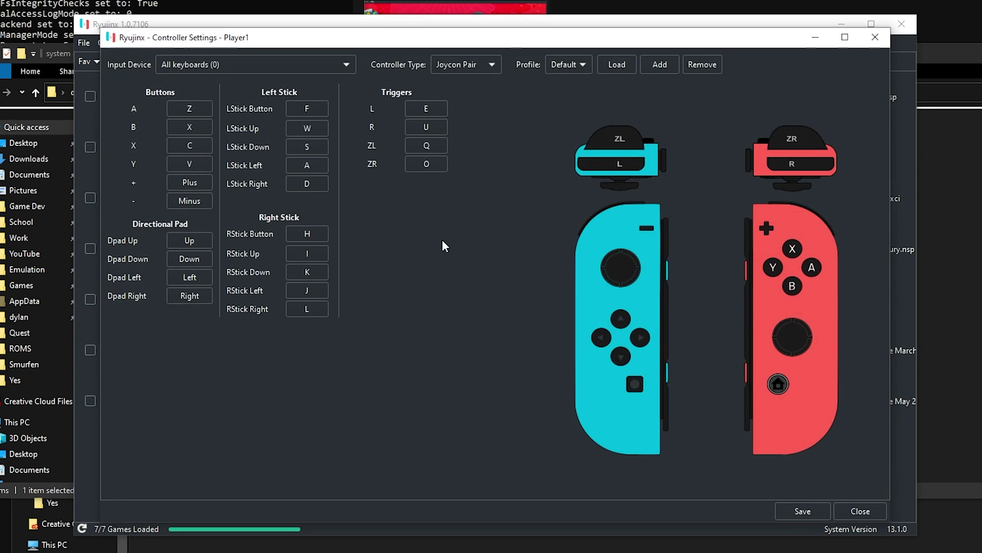
click(205, 64)
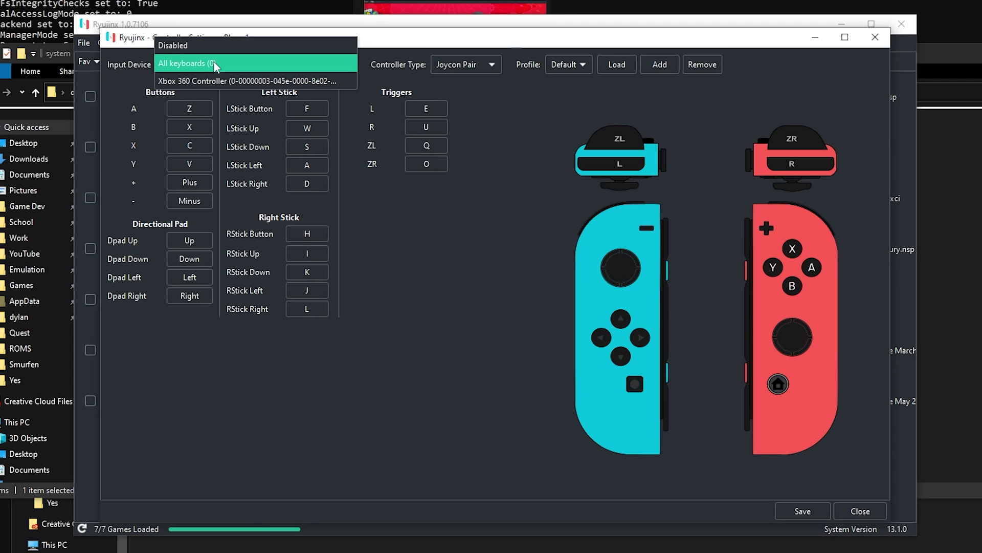
click(204, 87)
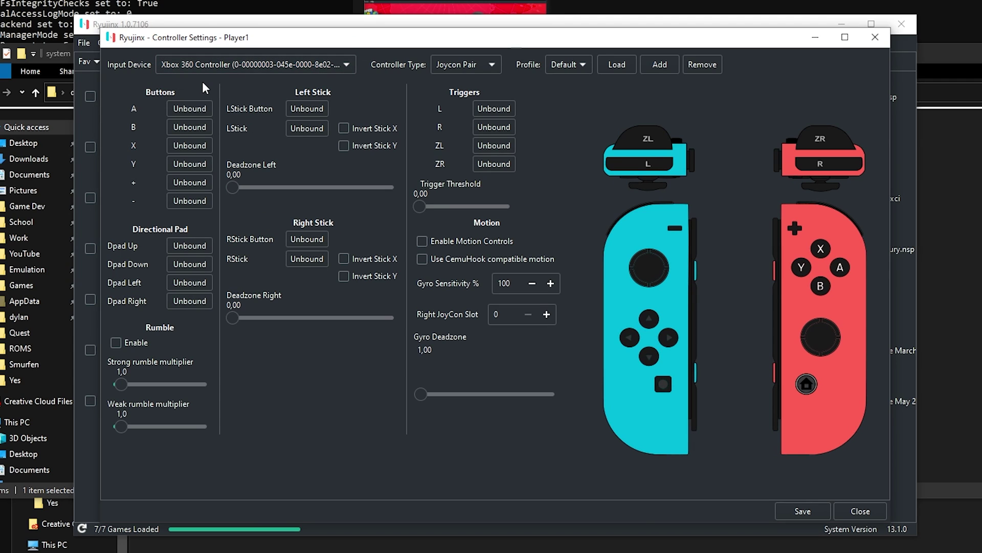
click(203, 110)
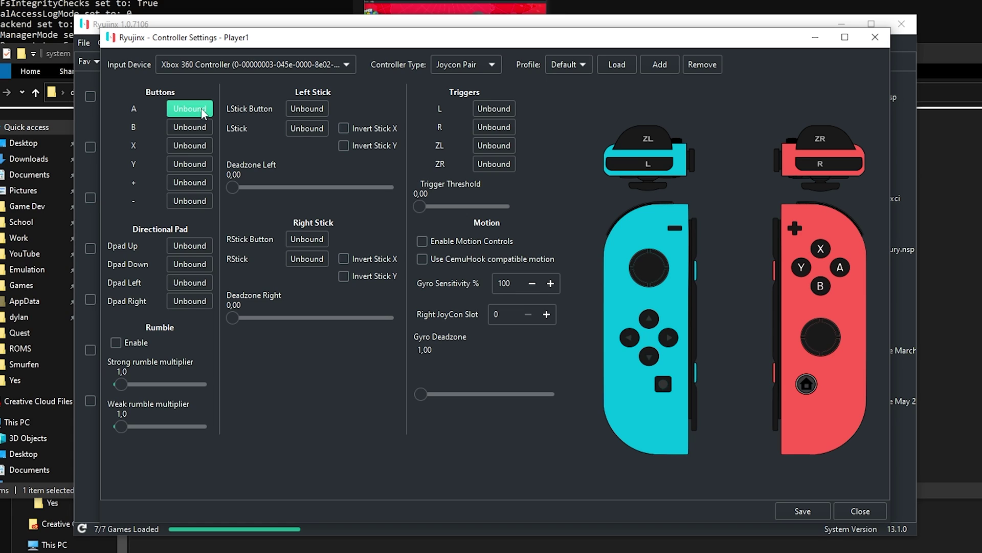
click(202, 132)
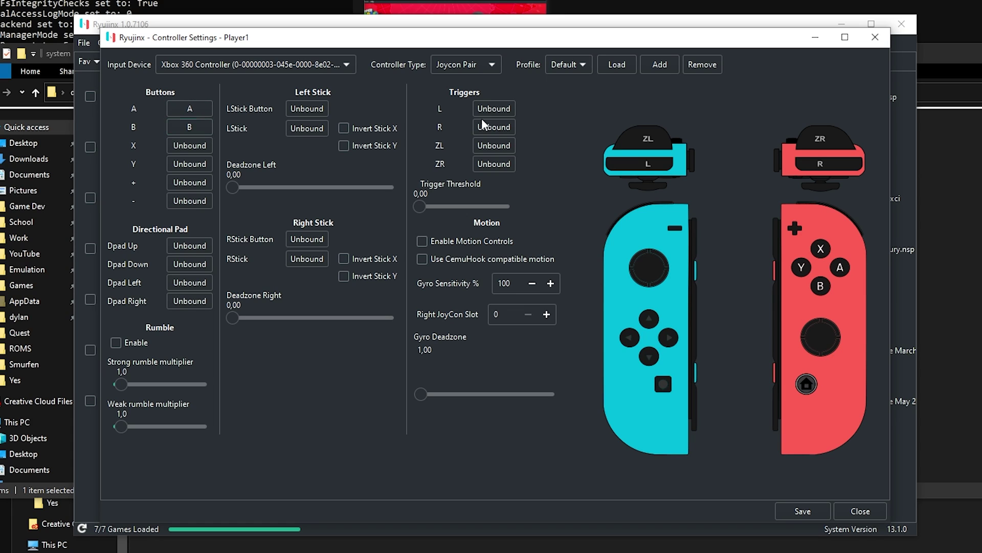
- Try out the Pro Controller, Joycon Pair and Joycon Left controller types for Player 1, ending on Pro Controller
click(457, 70)
click(482, 52)
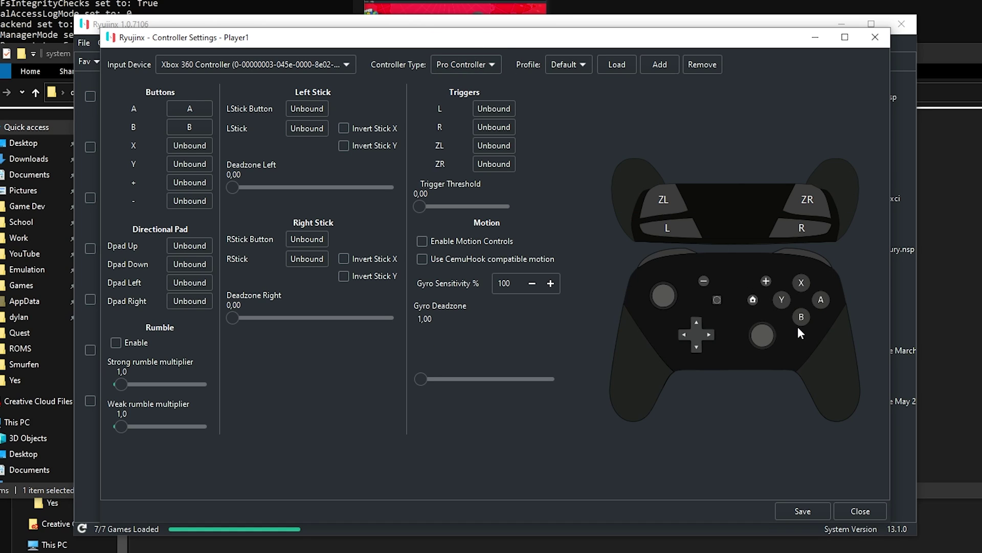
click(454, 61)
click(472, 78)
click(467, 63)
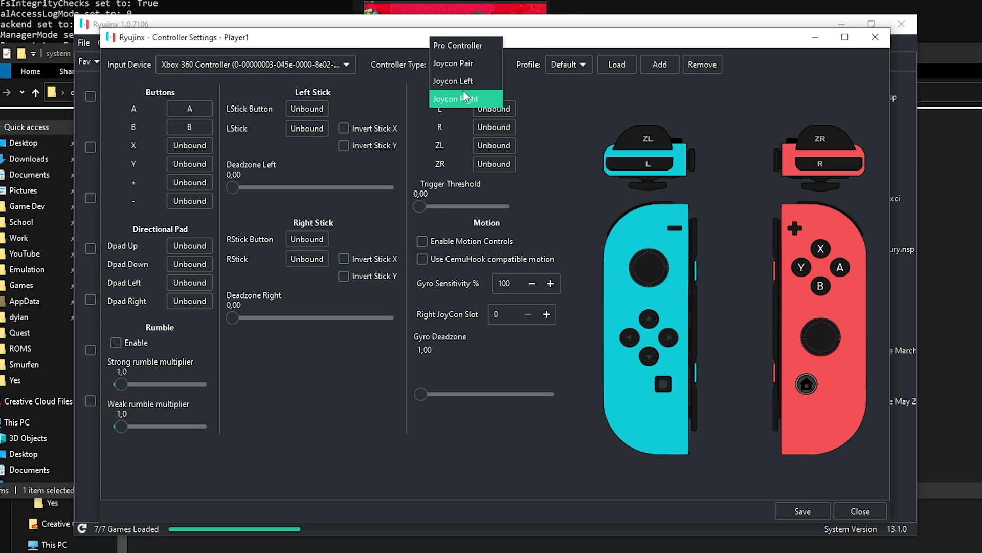
click(463, 81)
click(463, 67)
click(457, 30)
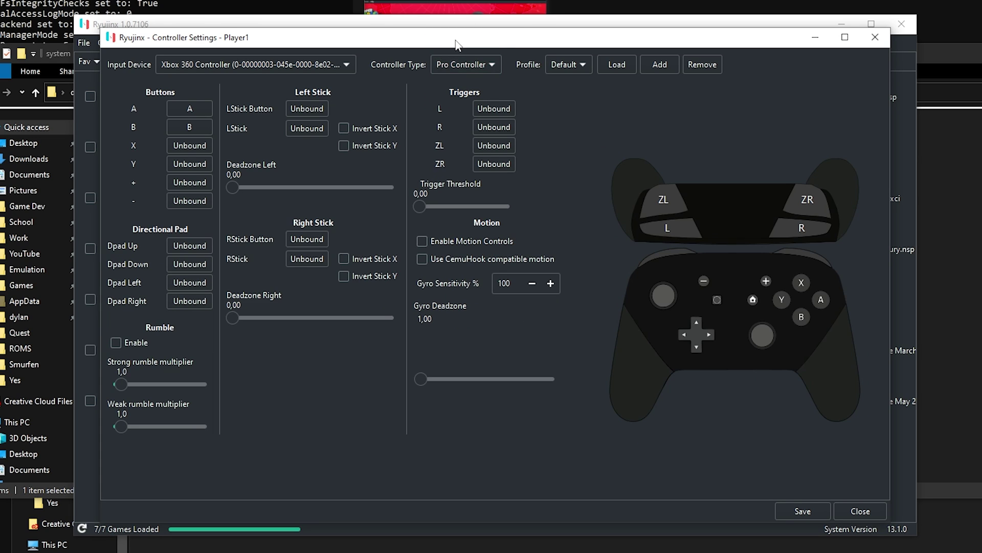
- Switch Player 1's input device back to All keyboards and close the controller settings without saving
drag(457, 44, 464, 179)
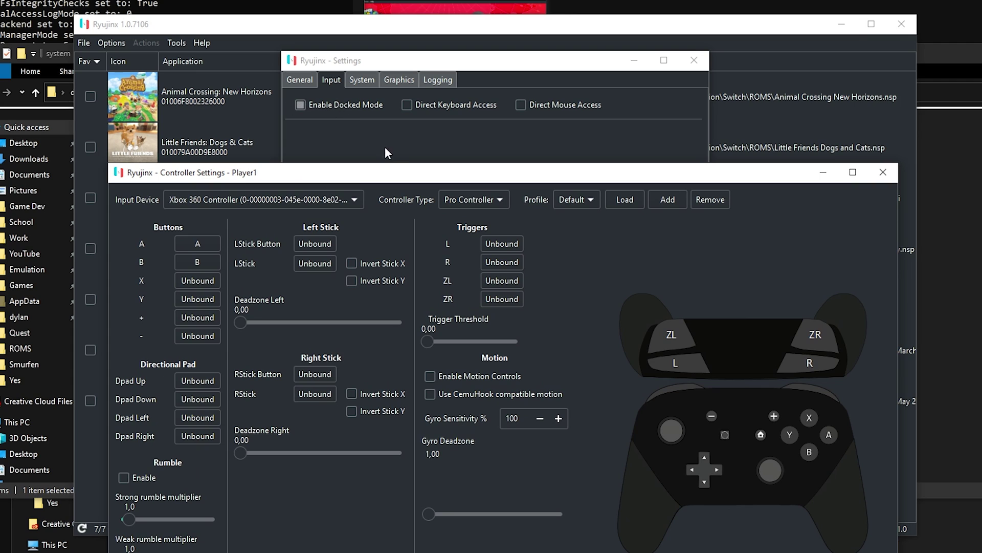
drag(397, 172, 443, 54)
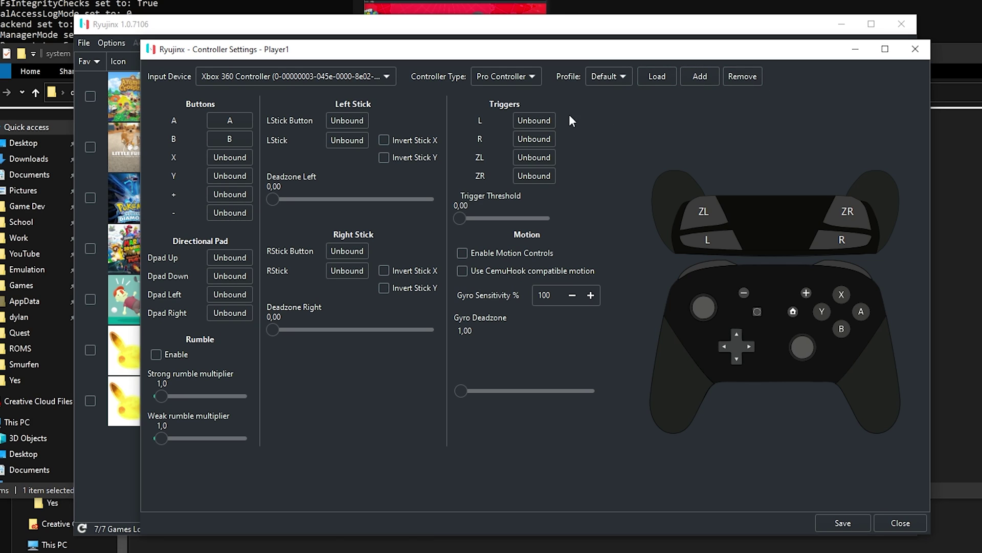
click(351, 73)
click(312, 55)
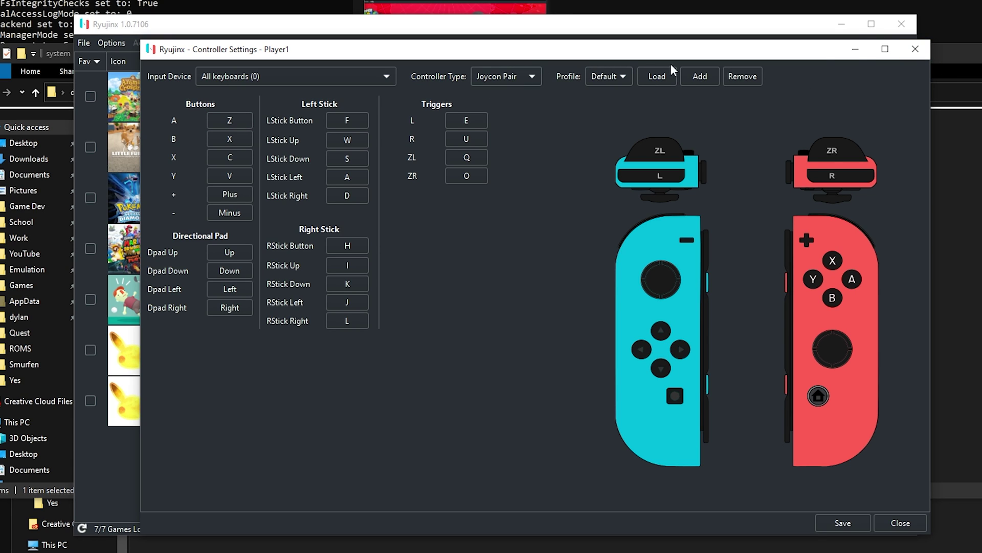
click(915, 49)
- Look over the system settings and set the graphics resolution scale to 2x (1440p/2160p)
click(363, 80)
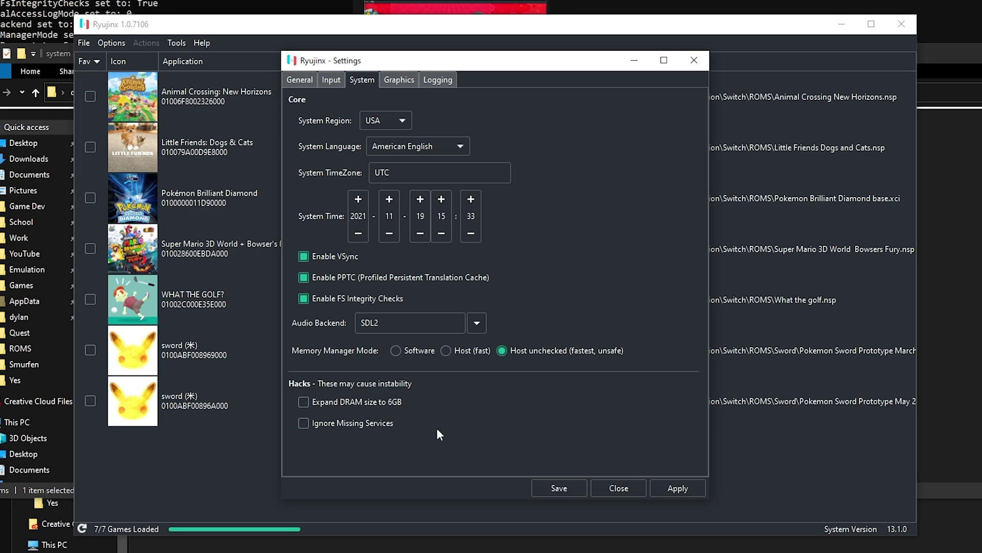
click(388, 81)
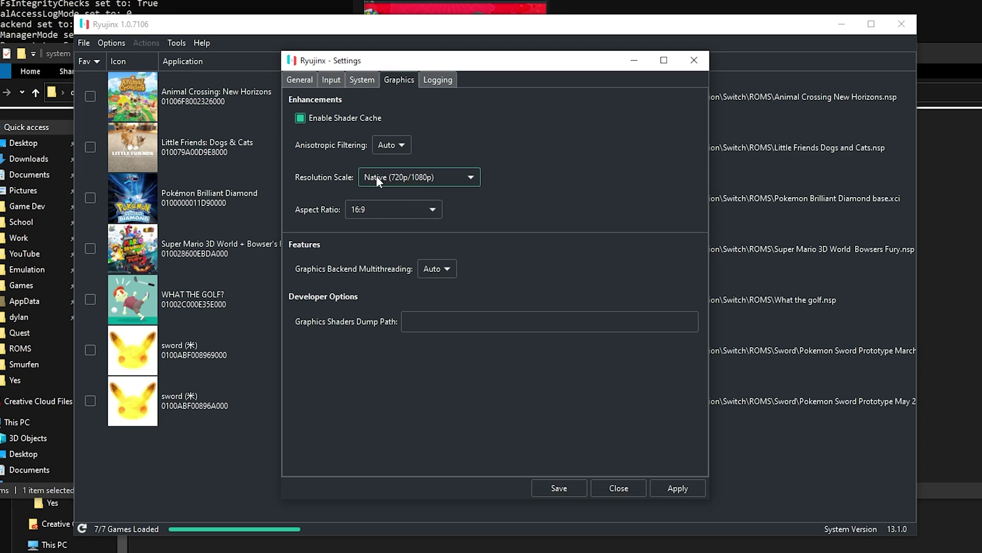
click(412, 176)
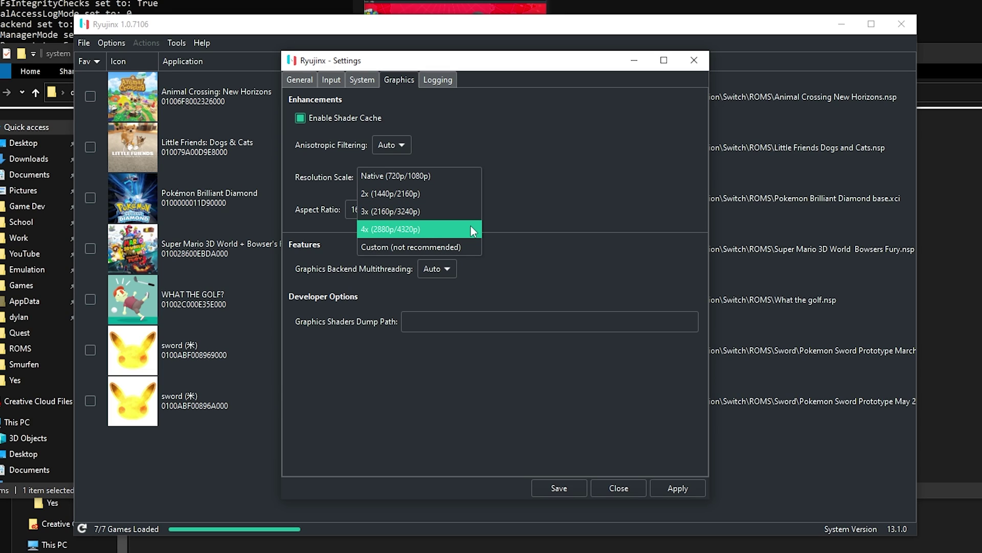
click(417, 197)
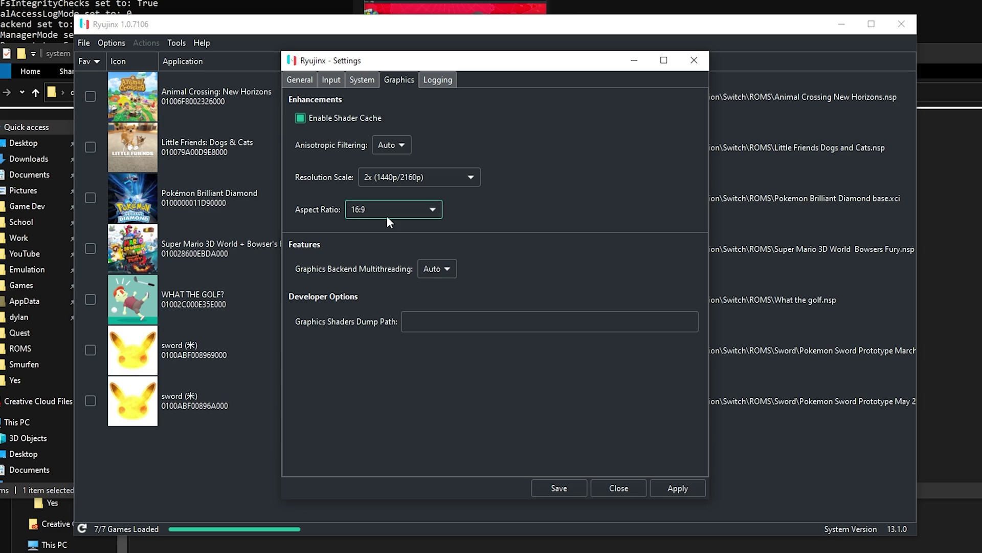
- Keep graphics backend multithreading and anisotropic filtering on Auto, check the logging options, and save the settings
click(434, 270)
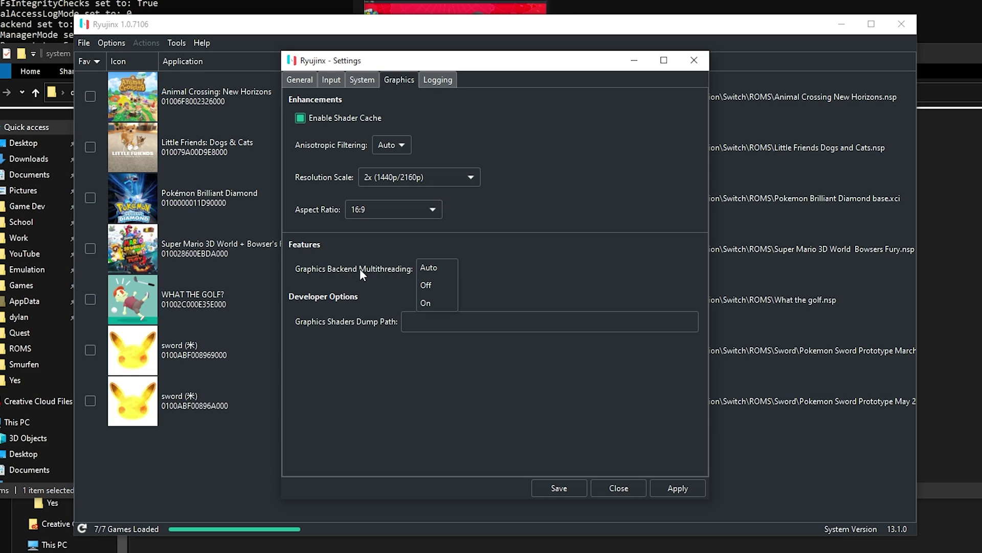
click(522, 268)
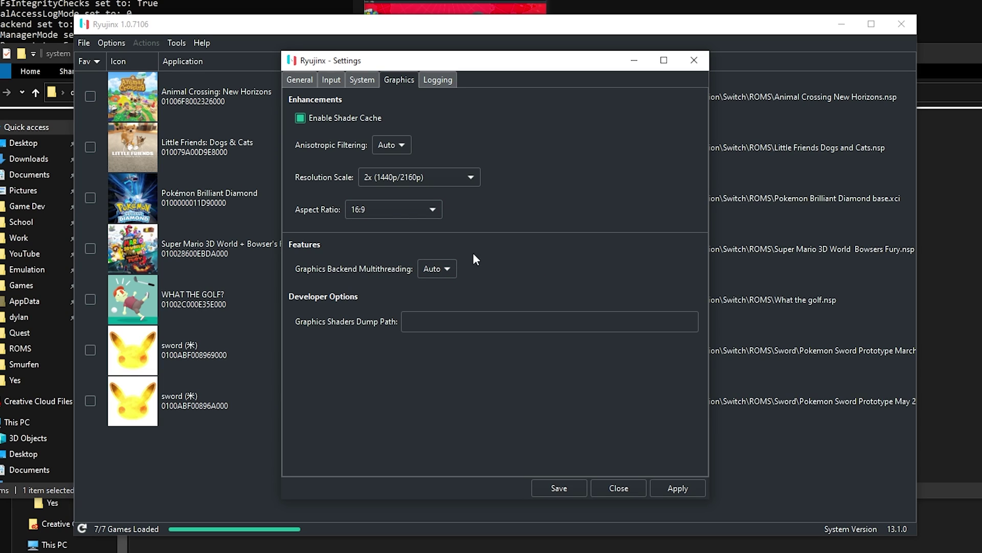
click(390, 145)
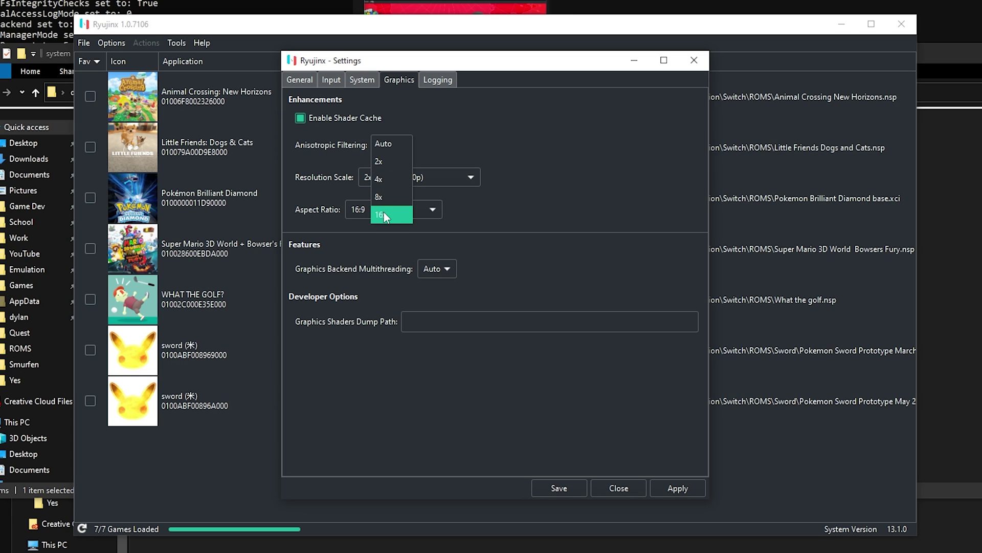
click(389, 141)
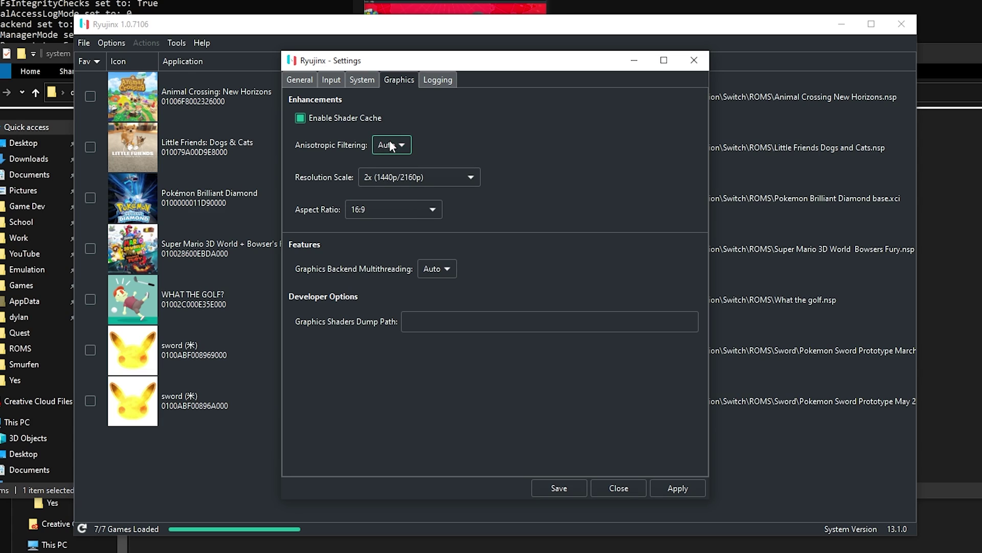
click(436, 81)
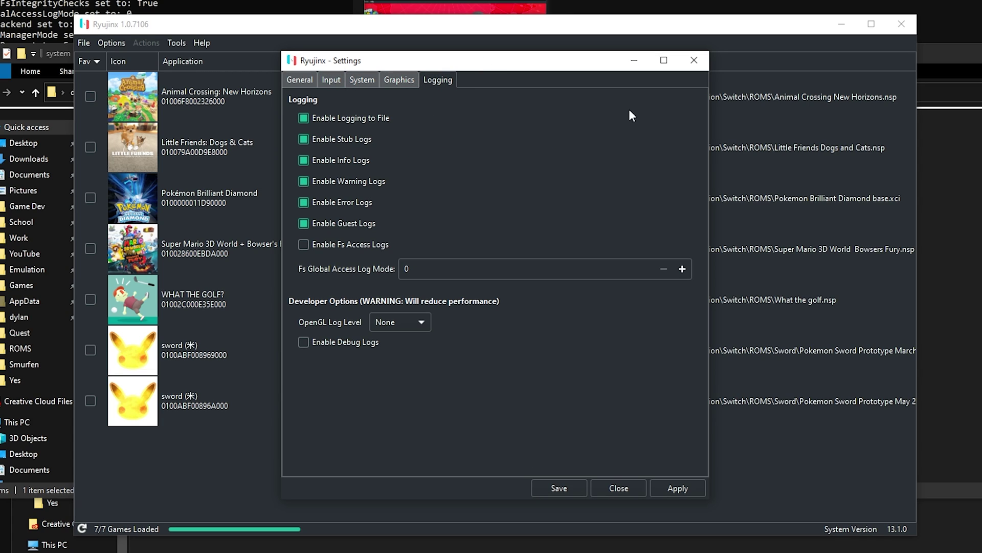
click(559, 489)
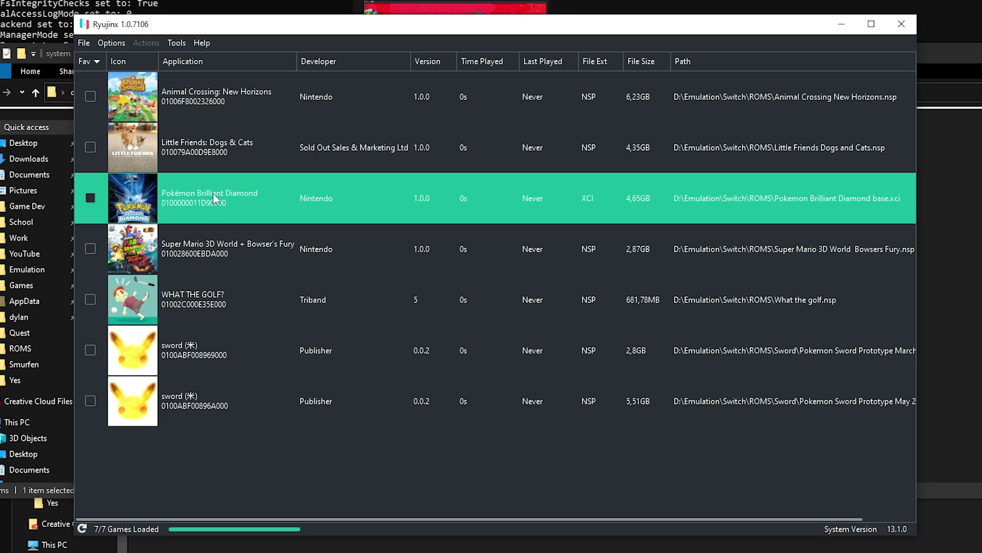
- Add Pokemon Brilliant Diamond update.nsp as a title update for Pokémon Brilliant Diamond, save it, and launch the game
right_click(212, 193)
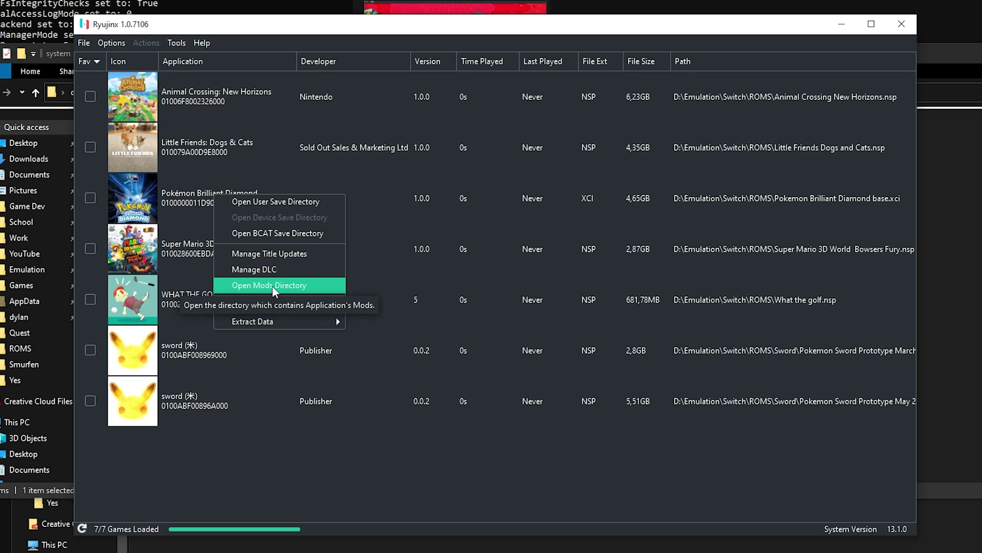
click(272, 254)
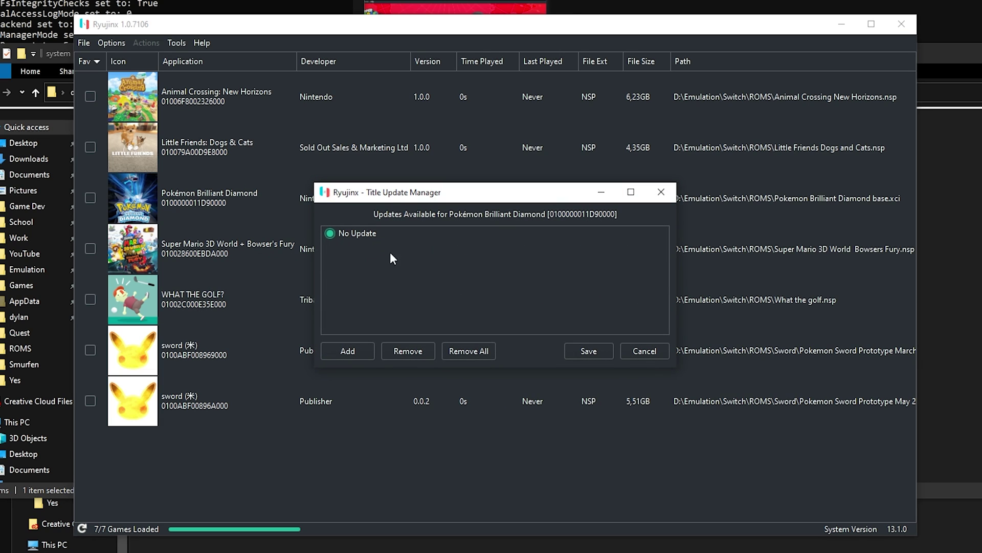
click(346, 350)
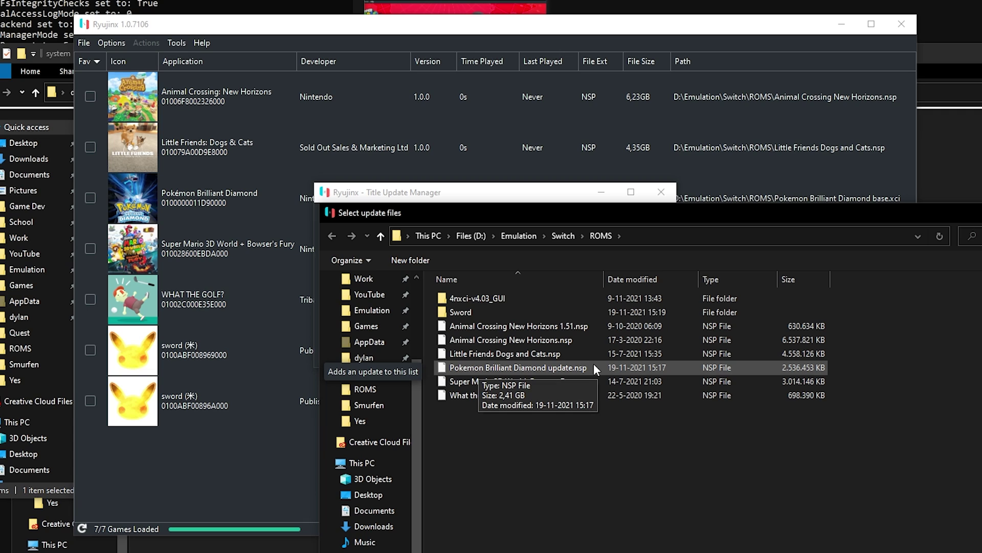
double_click(594, 367)
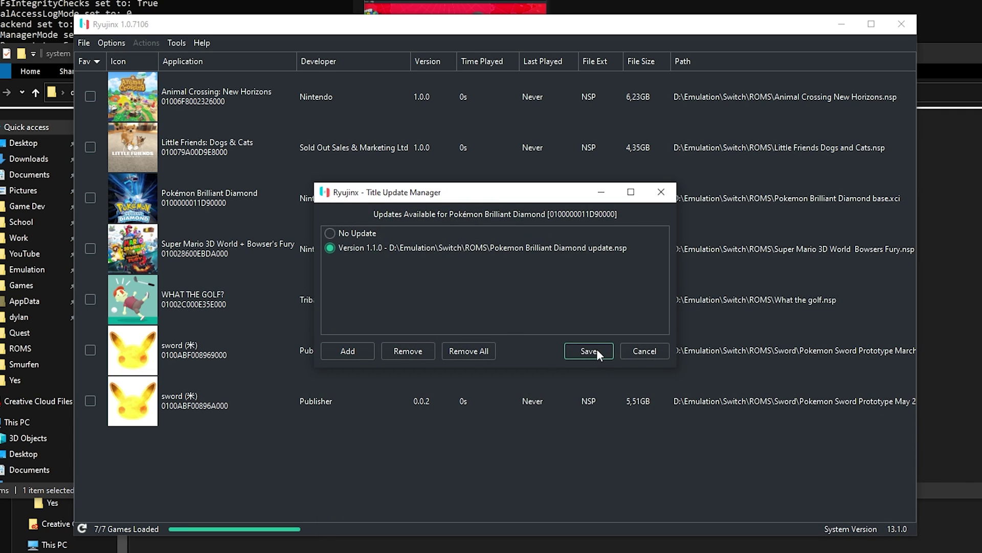
click(589, 351)
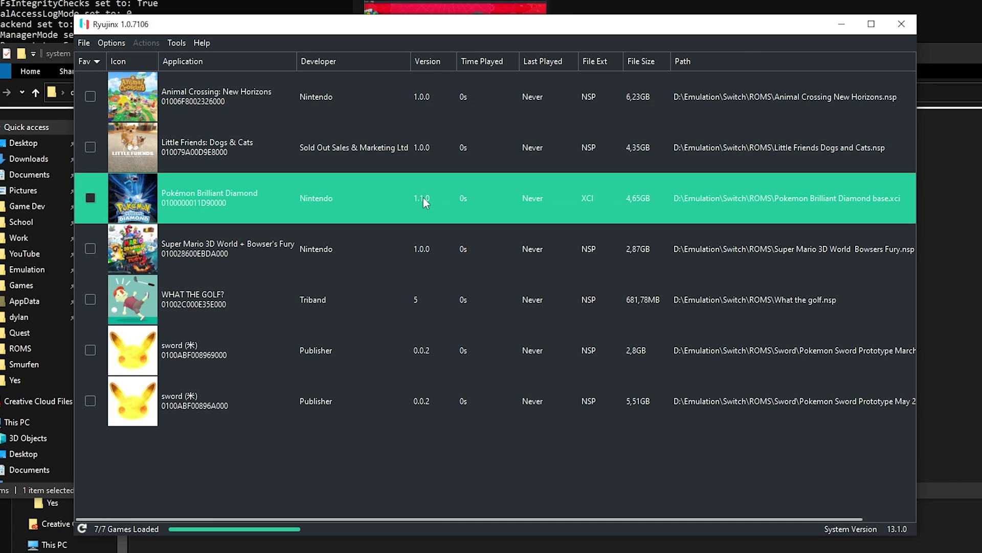
double_click(235, 197)
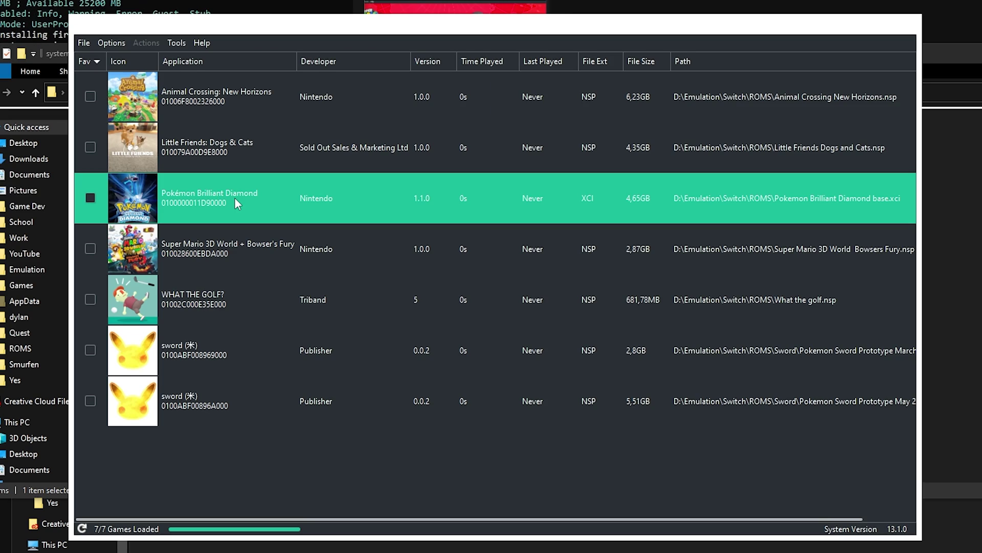